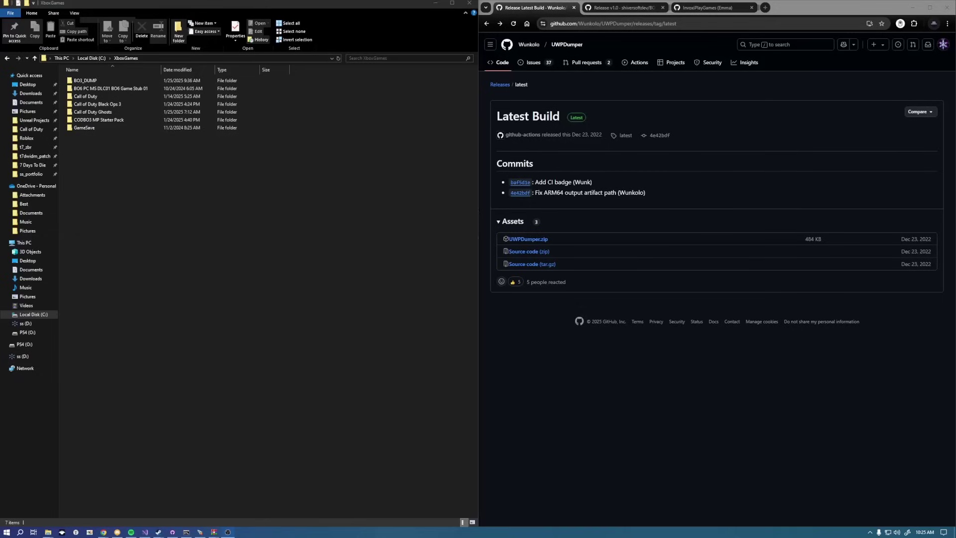
# Look over the developer's GitHub profile and the Black Ops 3 folders in XboxGames.
pyautogui.click(707, 8)
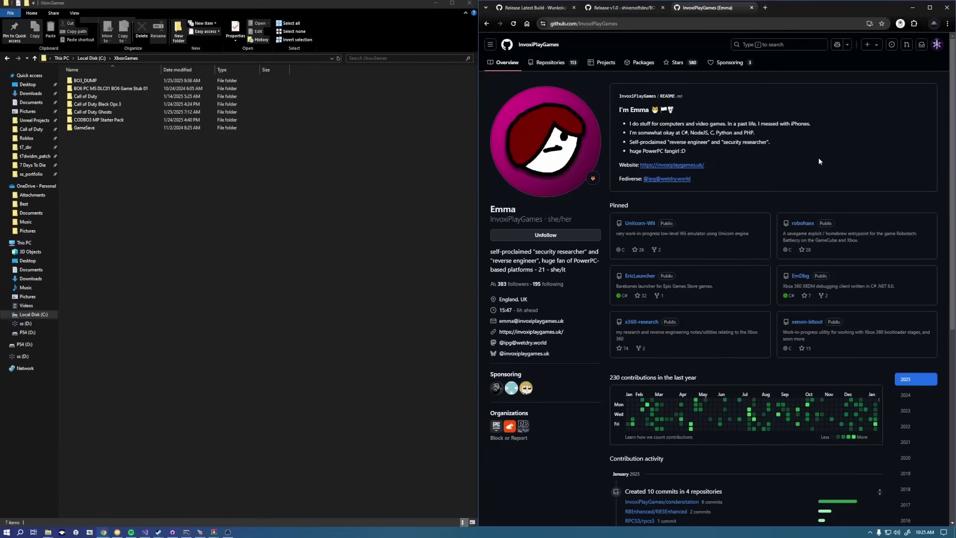
pyautogui.hotkey('ctrl', '1')
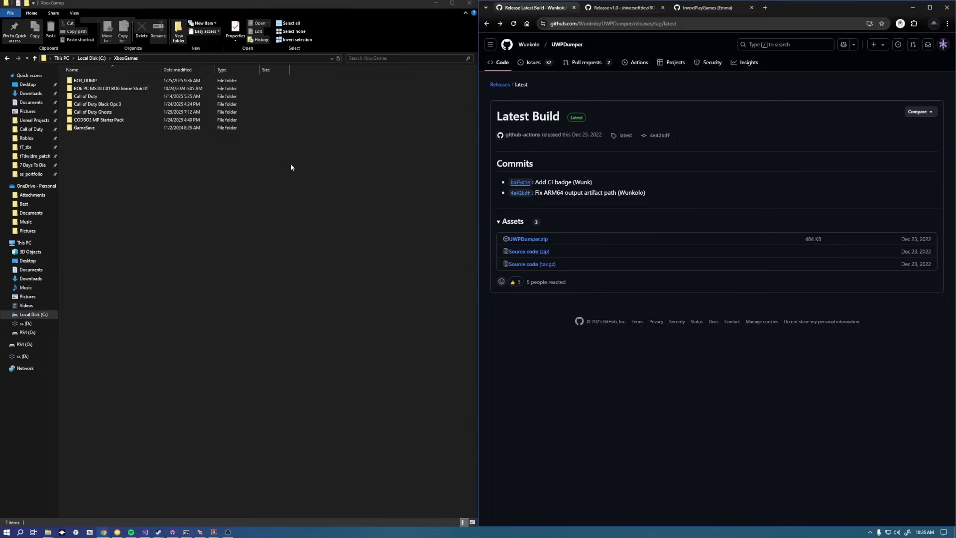
pyautogui.click(290, 163)
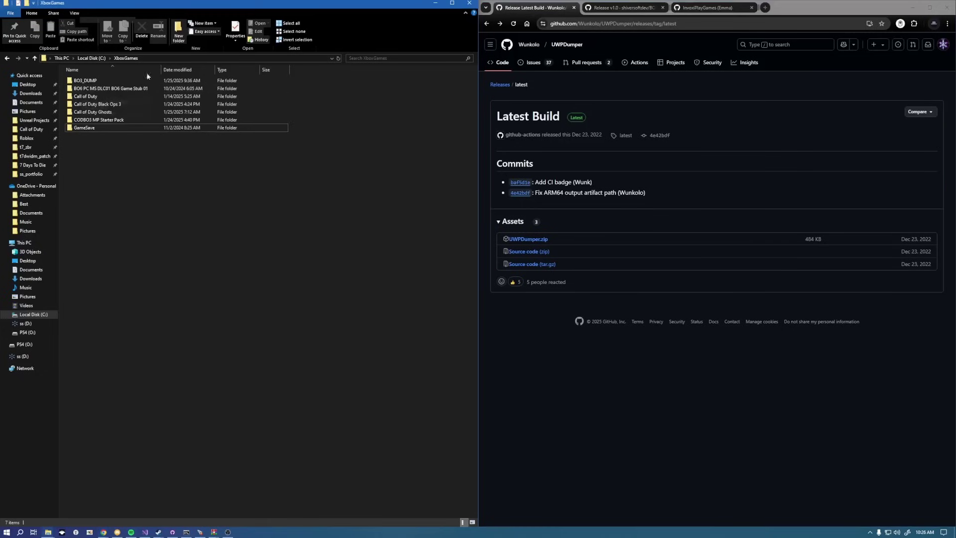
pyautogui.click(121, 105)
pyautogui.keyDown('ctrl'); pyautogui.click(130, 119); pyautogui.keyUp('ctrl')
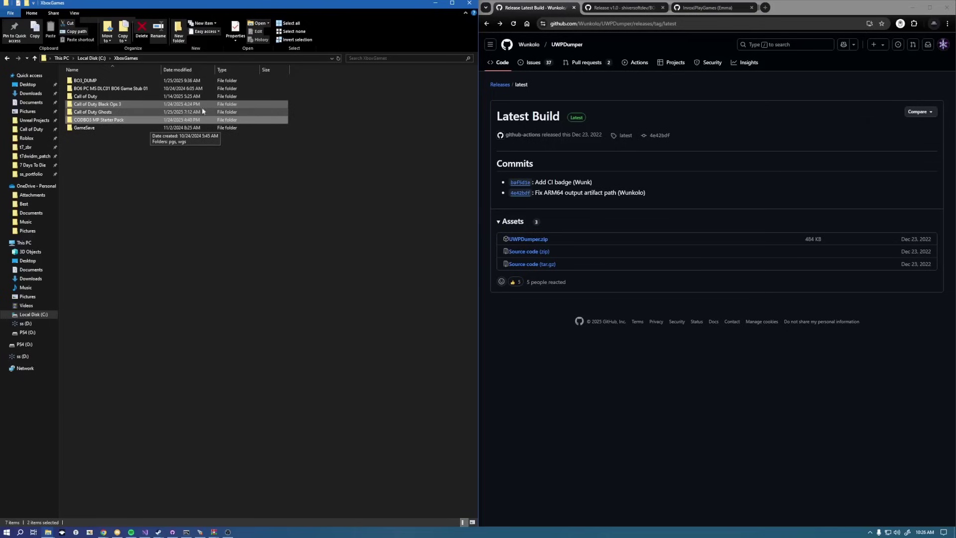
pyautogui.click(348, 115)
# Check the BO3Enhanced v1.0 release page, then return to the XboxGames folder.
pyautogui.click(743, 128)
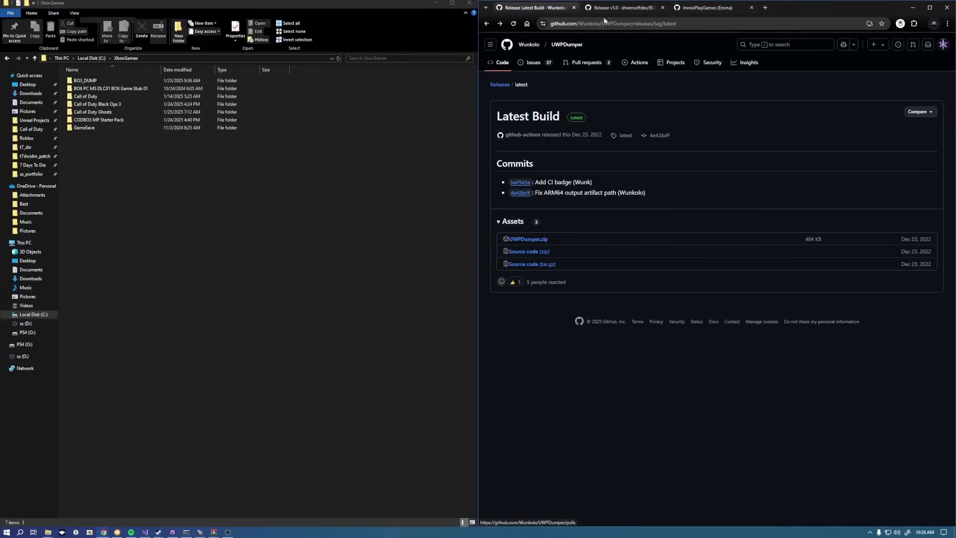
pyautogui.click(618, 8)
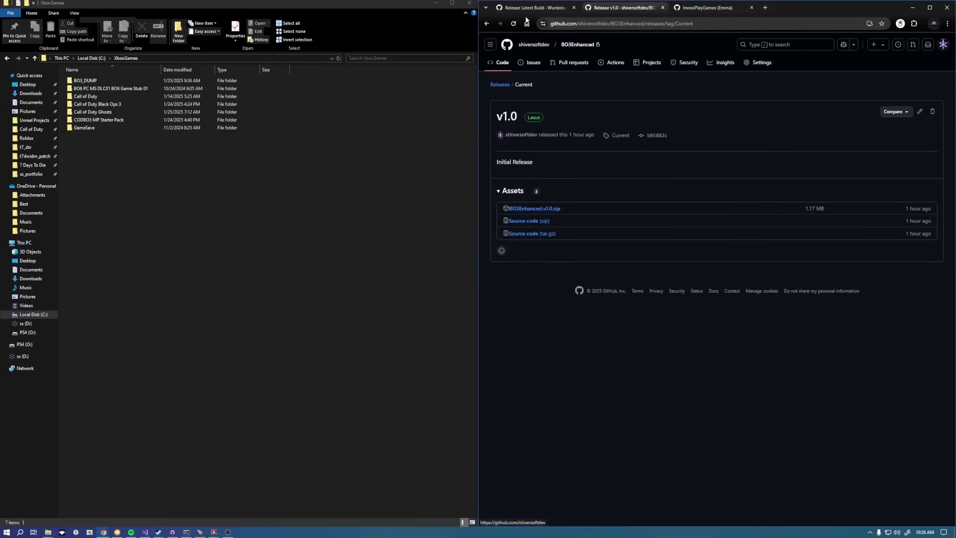
pyautogui.hotkey('ctrl', 'shift', 'Tab')
pyautogui.click(294, 202)
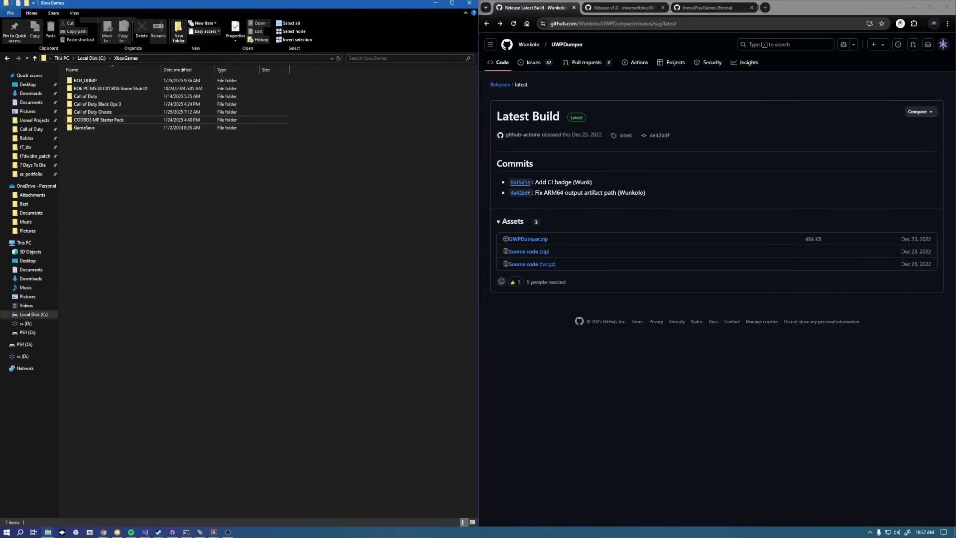
# Extract UWPDumper.dll and UWPInjector.exe from the x64 archive folder into XboxGames.
pyautogui.click(214, 532)
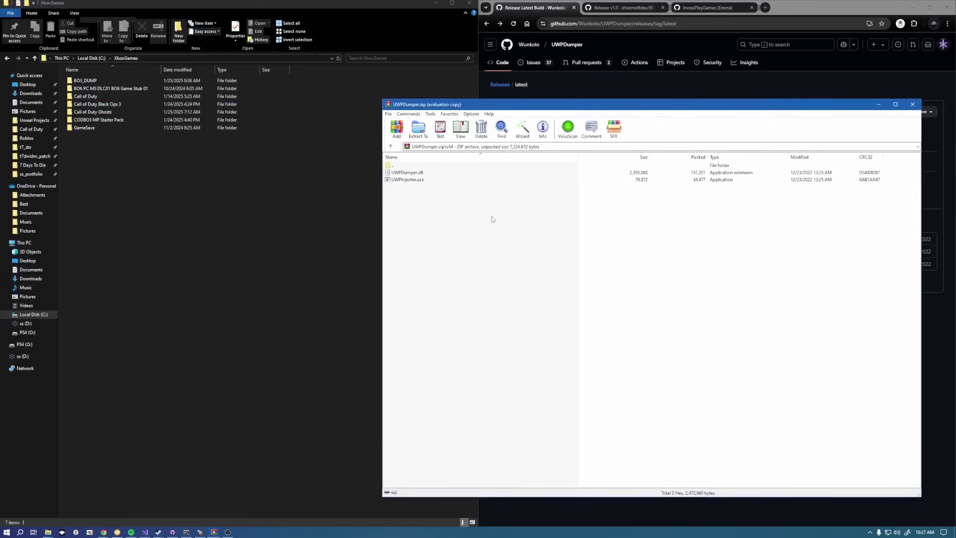
pyautogui.moveTo(482, 204); pyautogui.dragTo(411, 174)
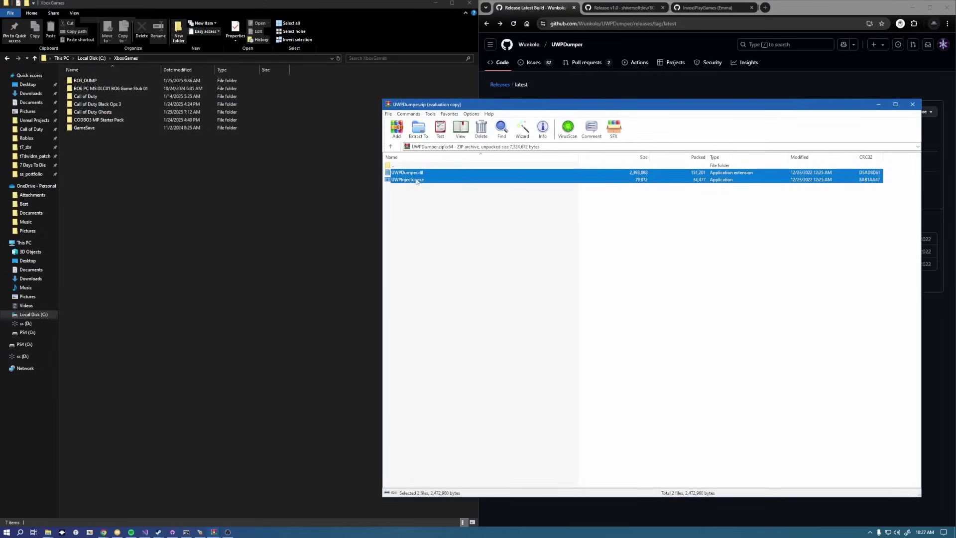
pyautogui.click(220, 204)
pyautogui.moveTo(90, 196); pyautogui.dragTo(90, 196)
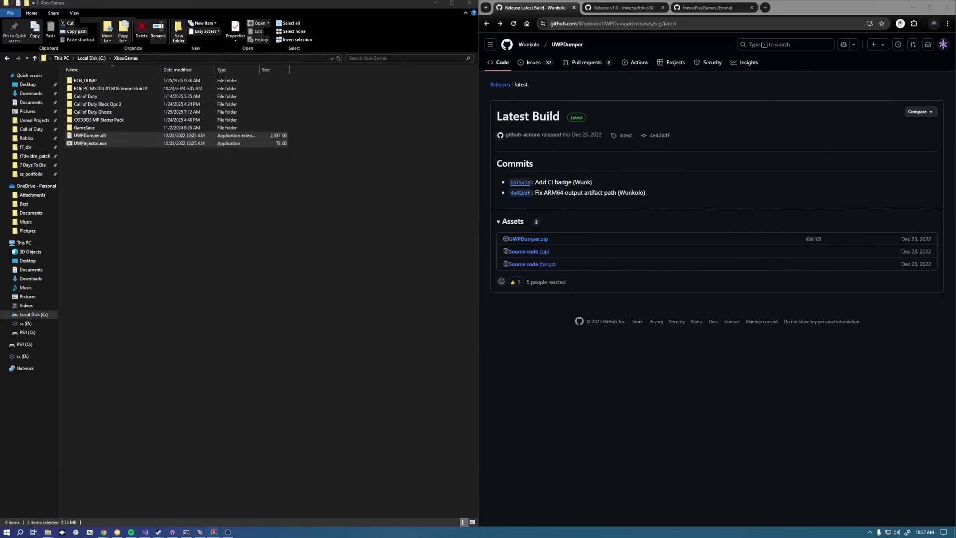
# Extract the four BO3Enhanced DLLs into Call of Duty Black Ops 3\Content and close the archive.
pyautogui.click(103, 105)
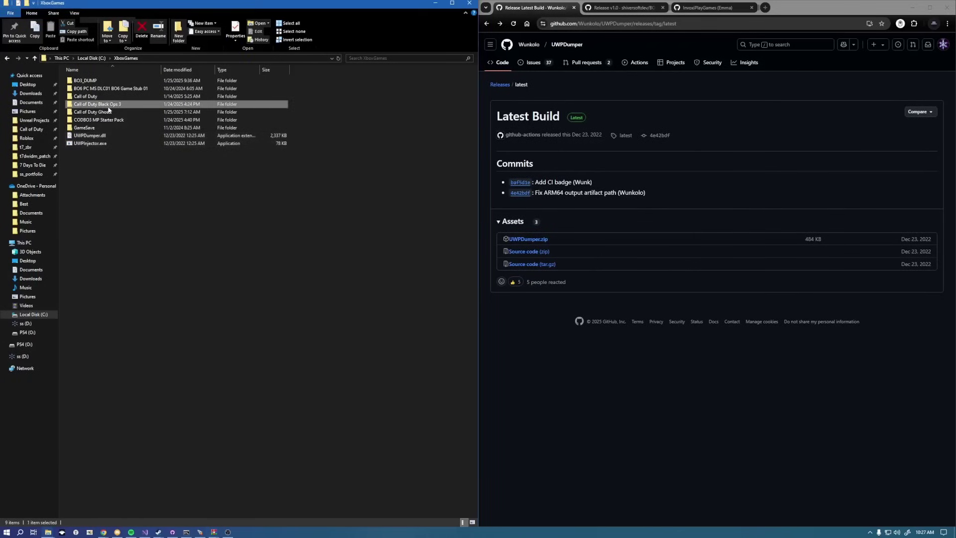
pyautogui.doubleClick(102, 104)
pyautogui.doubleClick(96, 82)
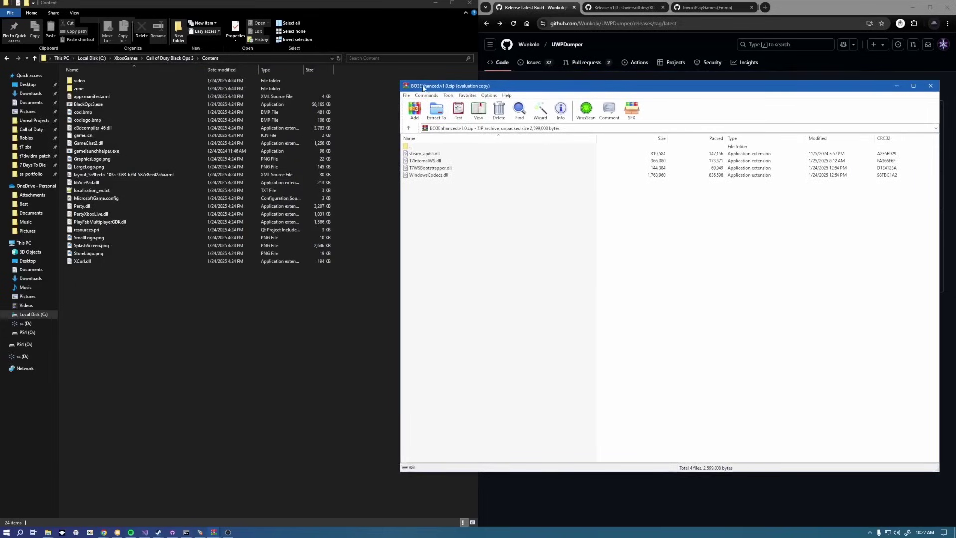
pyautogui.moveTo(479, 214); pyautogui.dragTo(167, 310)
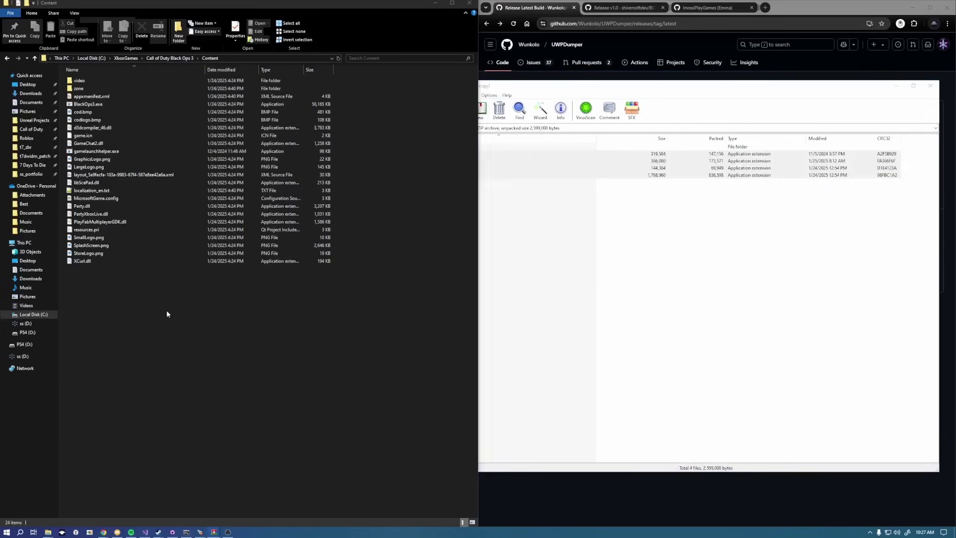
pyautogui.click(739, 213)
pyautogui.press('Escape')
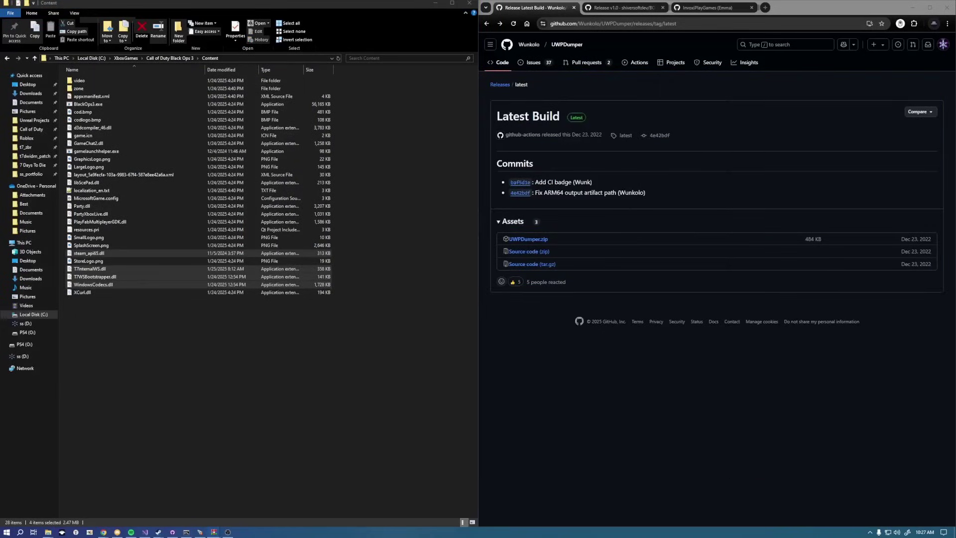
pyautogui.click(244, 357)
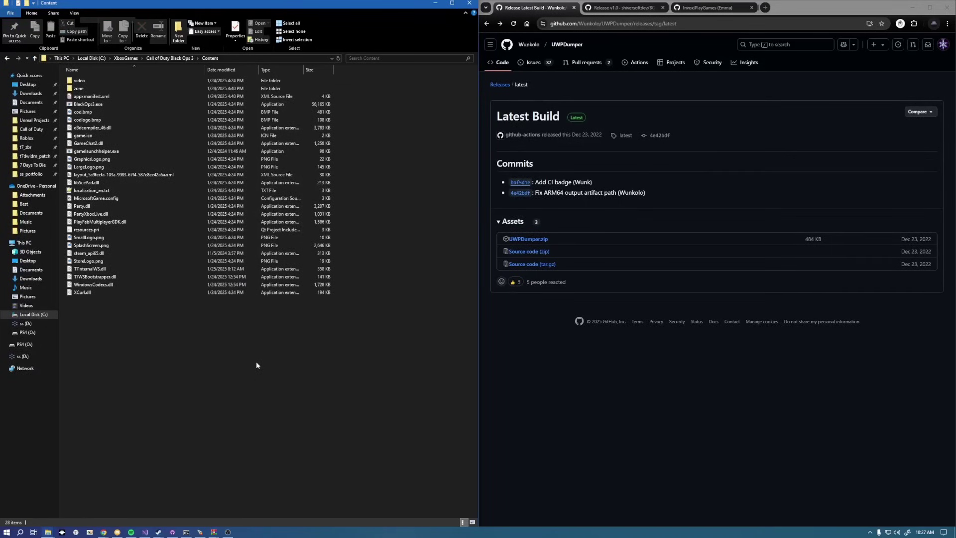
# Launch Black Ops 3, then run UWPInjector.exe from the XboxGames folder.
pyautogui.doubleClick(112, 104)
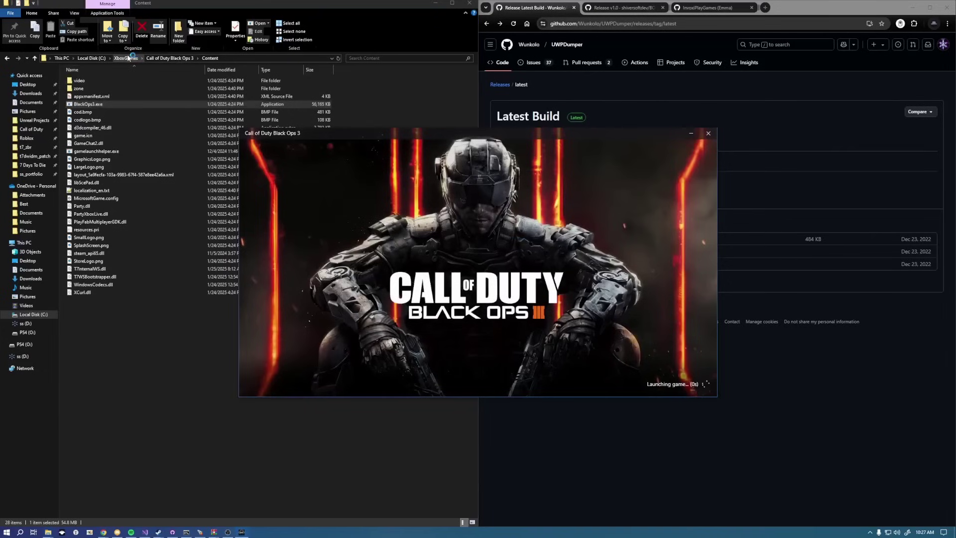
pyautogui.click(126, 58)
pyautogui.click(86, 143)
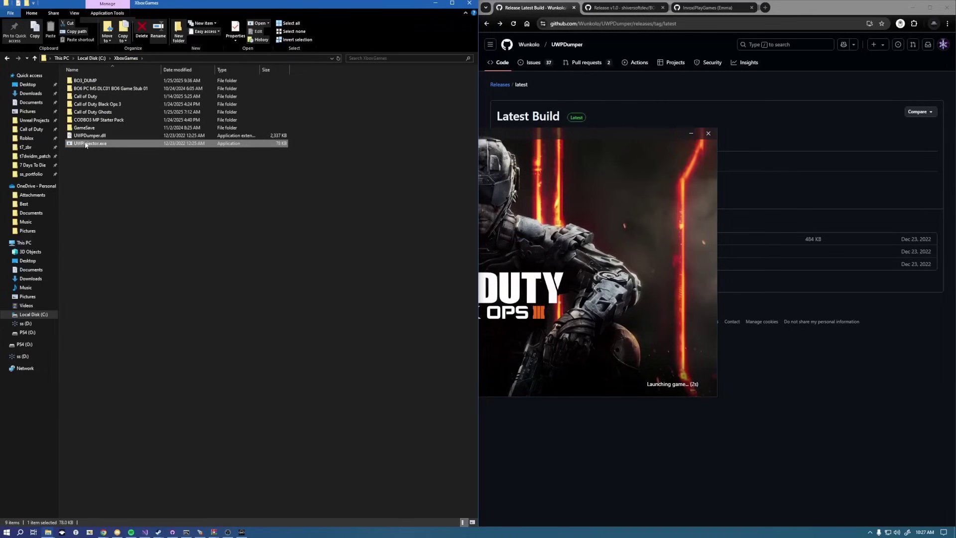
pyautogui.doubleClick(85, 143)
# Enter BlackOps3.exe's process ID 5728 into the injector to start dumping.
pyautogui.moveTo(135, 263)
pyautogui.mouseDown()
pyautogui.moveTo(173, 265)
pyautogui.moveTo(118, 264)
pyautogui.moveTo(126, 267)
pyautogui.mouseUp()
pyautogui.rightClick(176, 274)
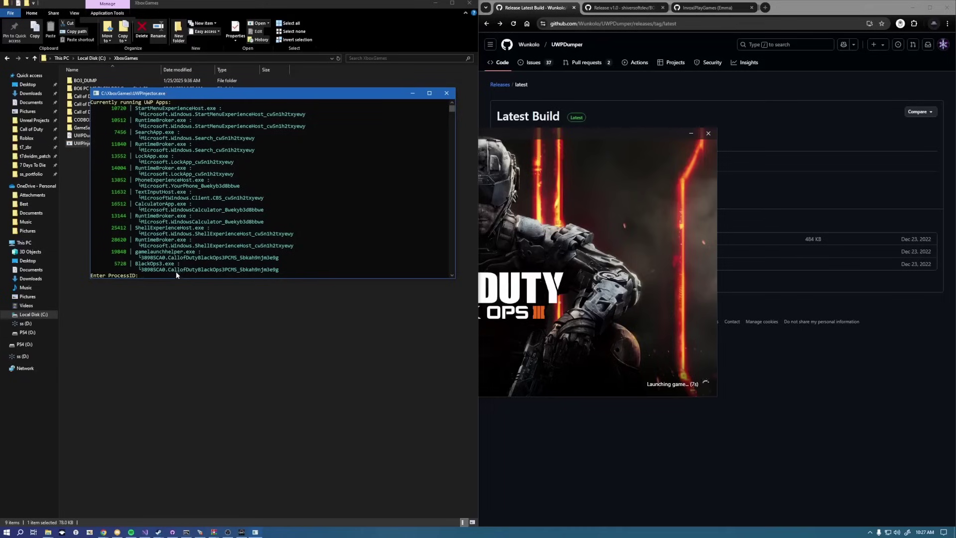
pyautogui.rightClick(187, 273)
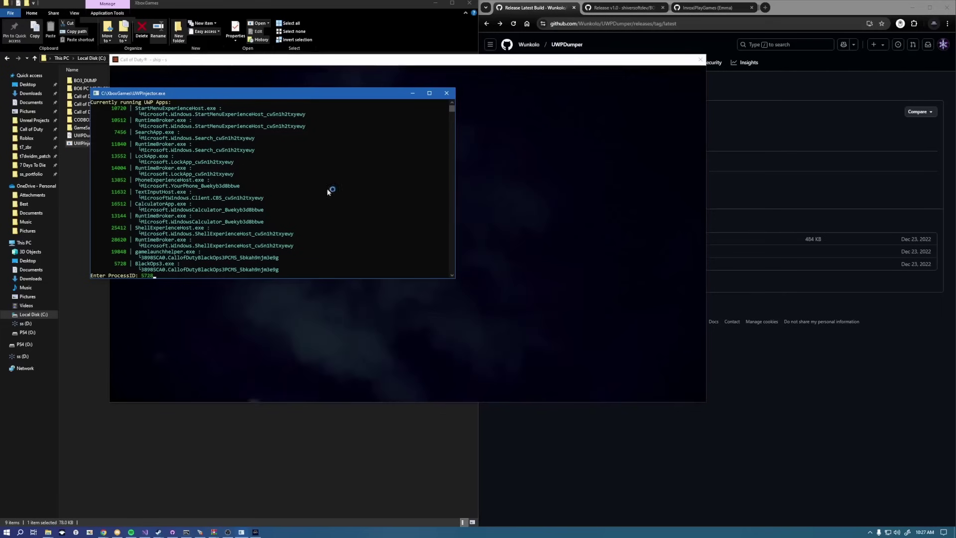
pyautogui.press('Return')
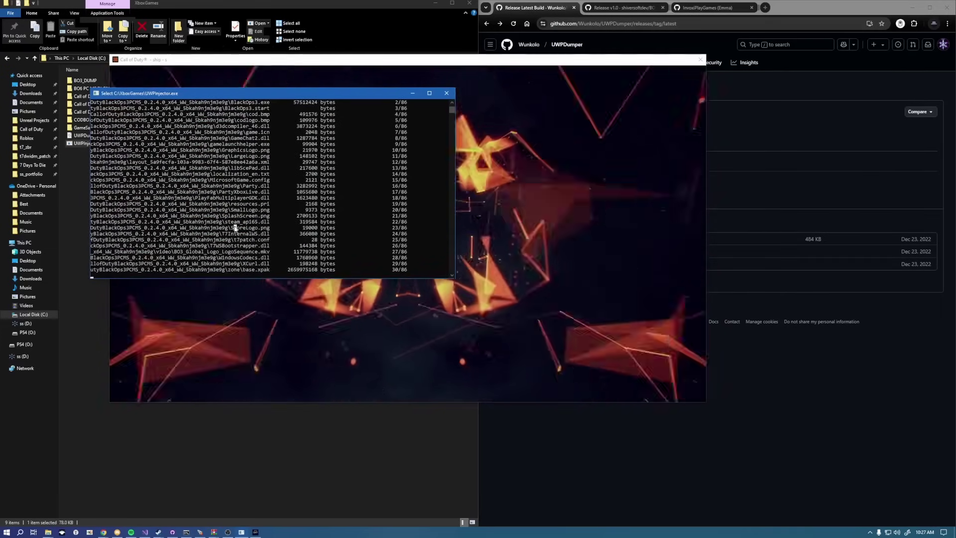
pyautogui.scroll(7, 235, 224)
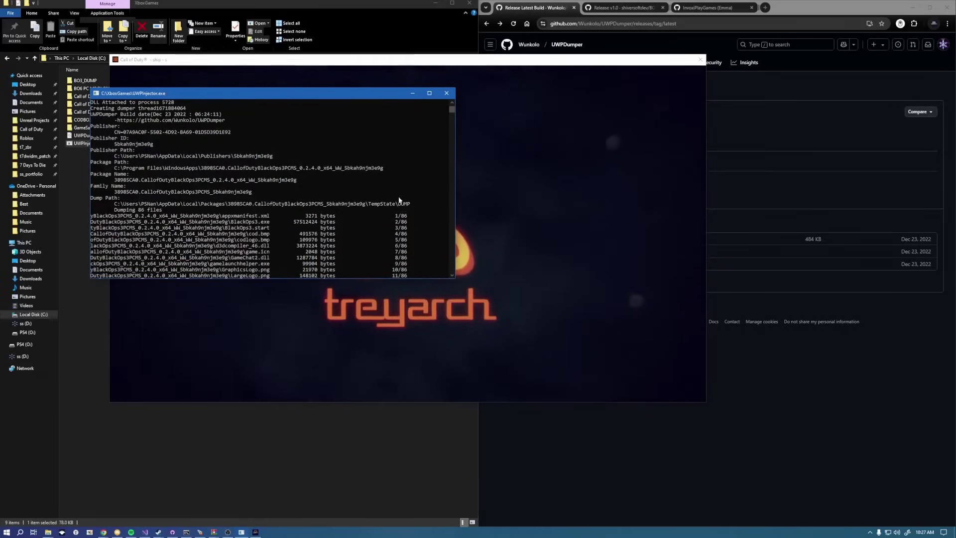
# Close the injector, go to the pasted DUMP folder path, and close the running game.
pyautogui.click(446, 94)
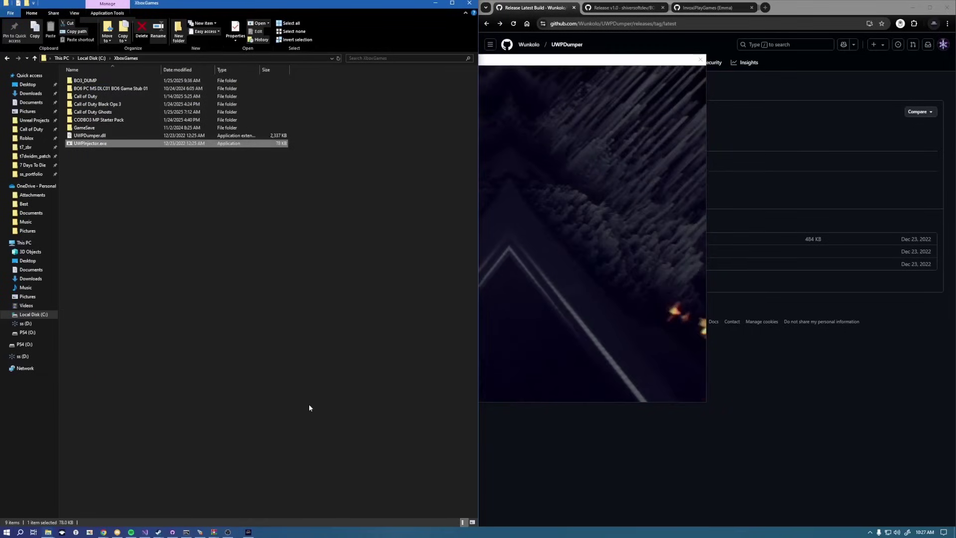
pyautogui.rightClick(240, 531)
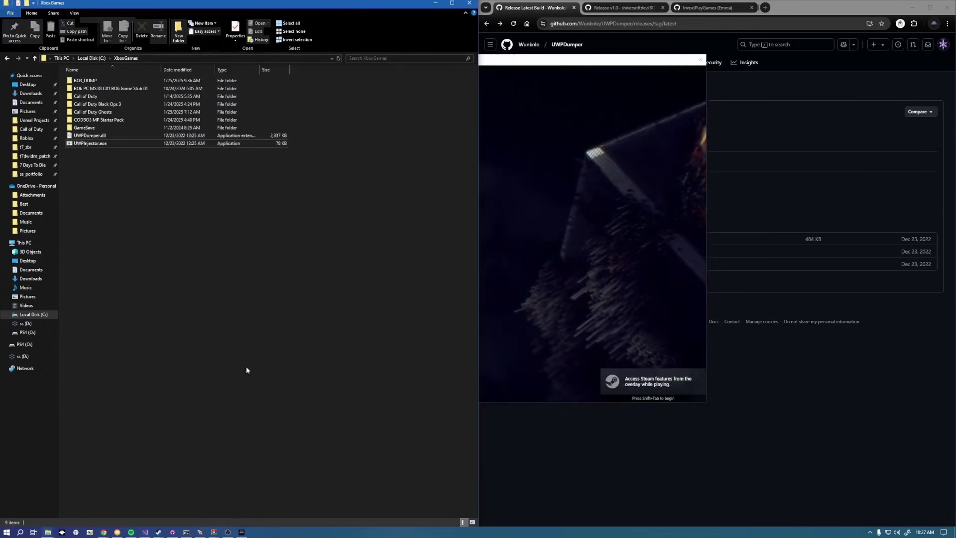
pyautogui.click(174, 58)
pyautogui.hotkey('ctrl', 'v')
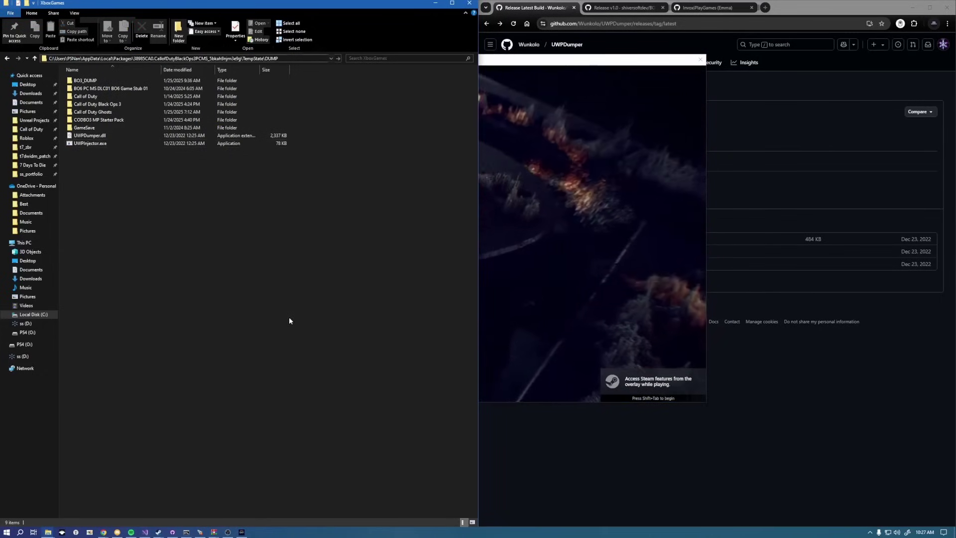
pyautogui.press('Return')
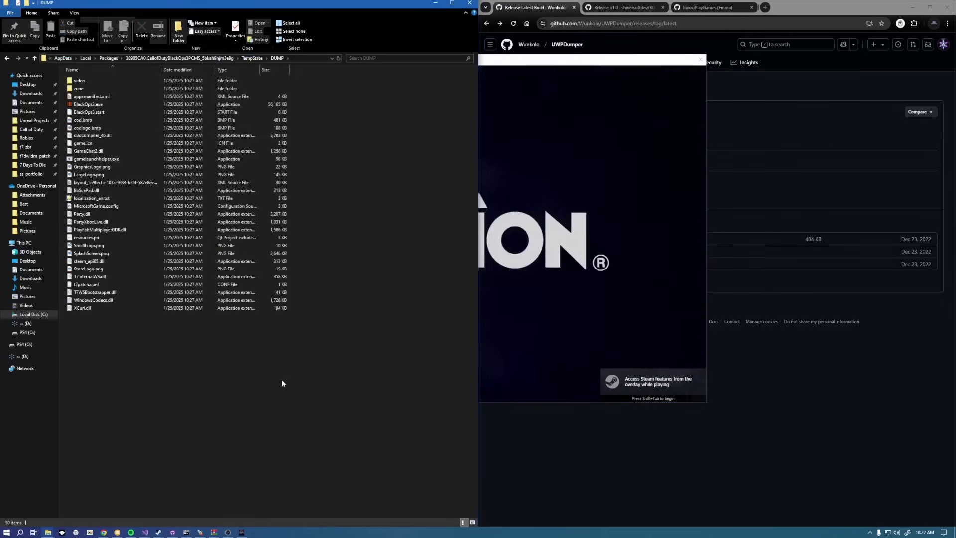
pyautogui.rightClick(244, 532)
pyautogui.click(238, 520)
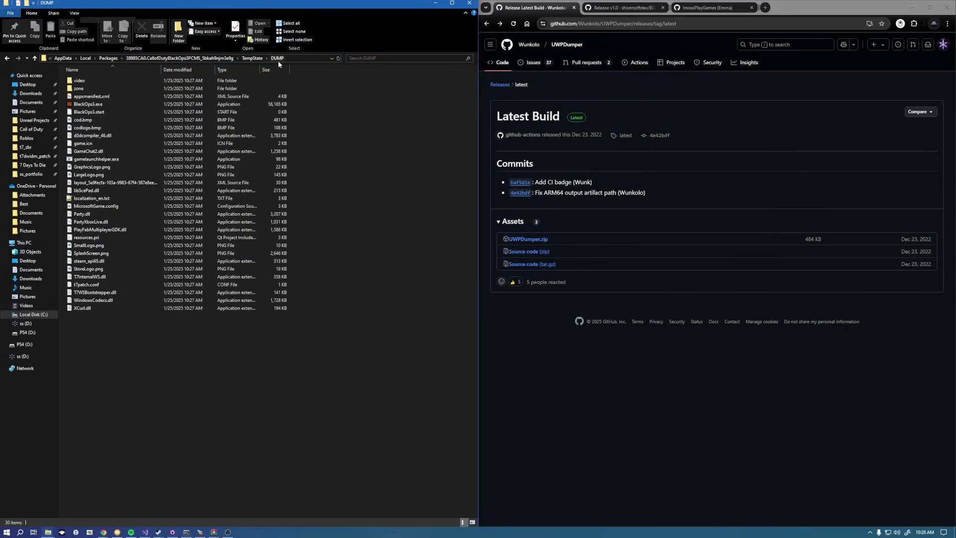
# Delete BlackOps3.start and the video and zone folders from DUMP.
pyautogui.click(94, 112)
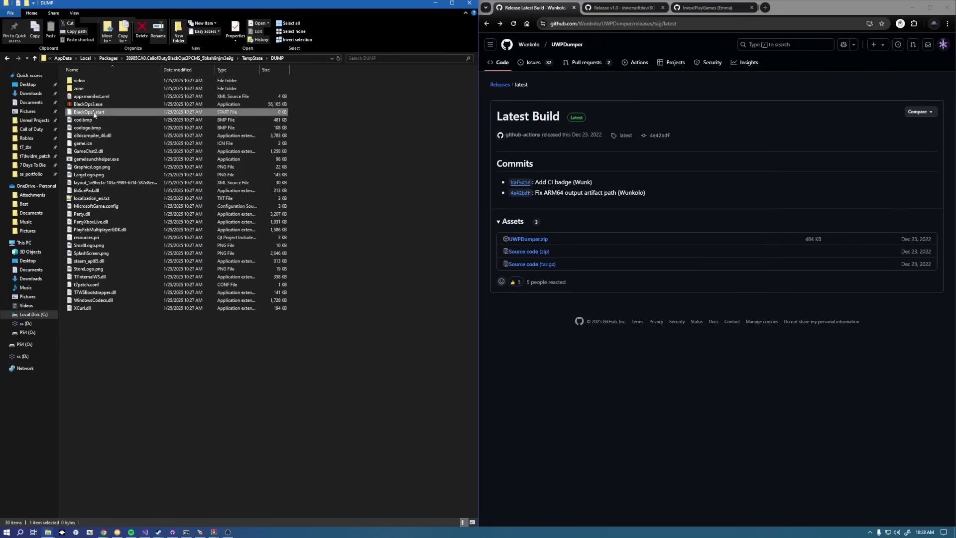
pyautogui.press('Delete')
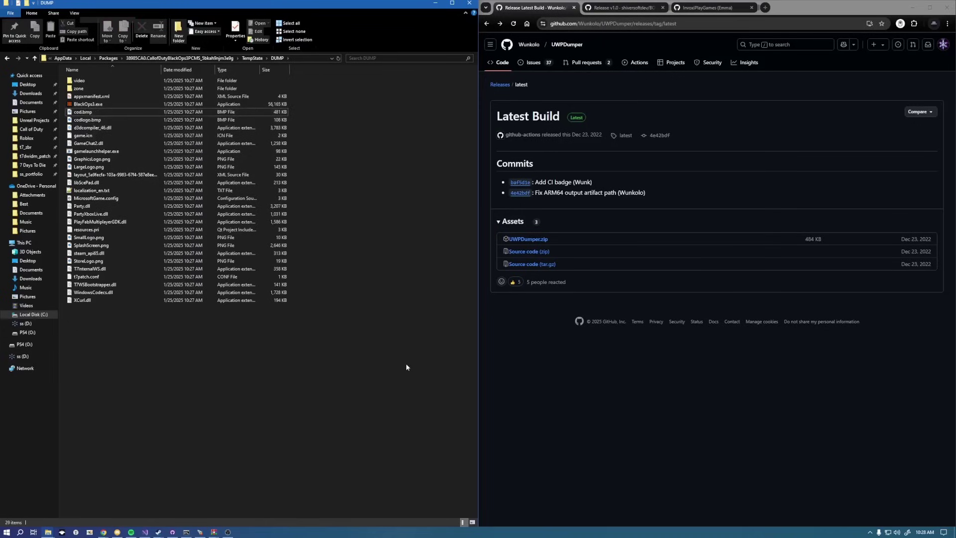
pyautogui.moveTo(407, 350); pyautogui.dragTo(160, 66)
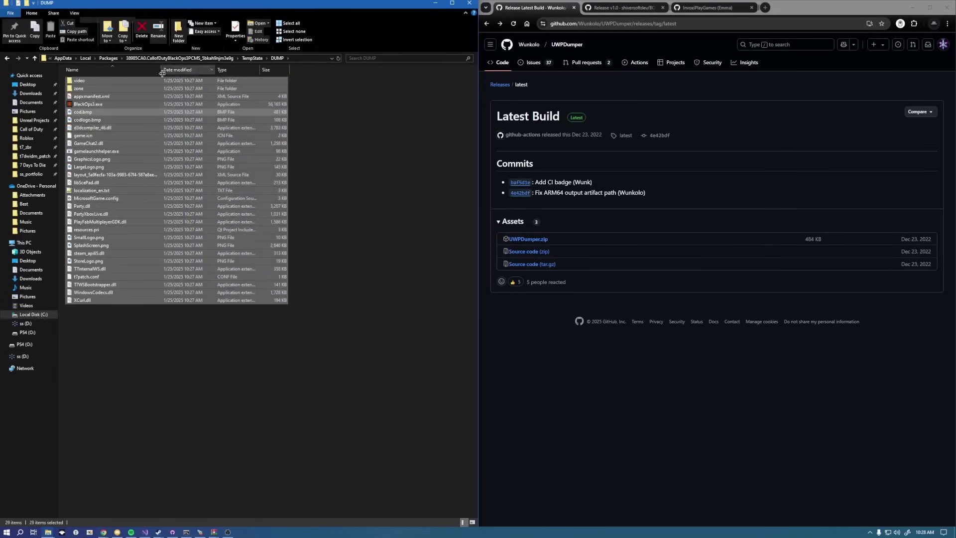
pyautogui.click(422, 196)
pyautogui.moveTo(300, 89); pyautogui.dragTo(264, 75)
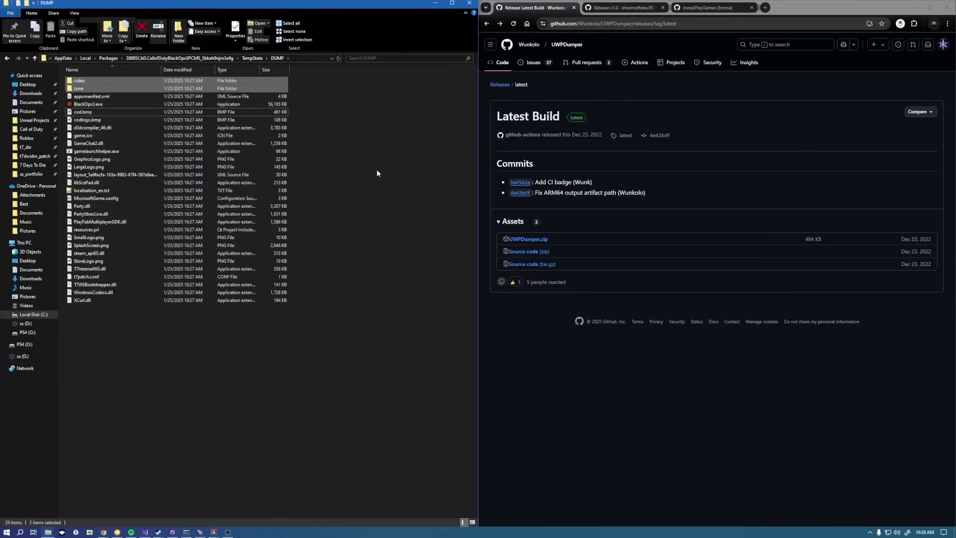
pyautogui.press('Delete')
pyautogui.press('Return')
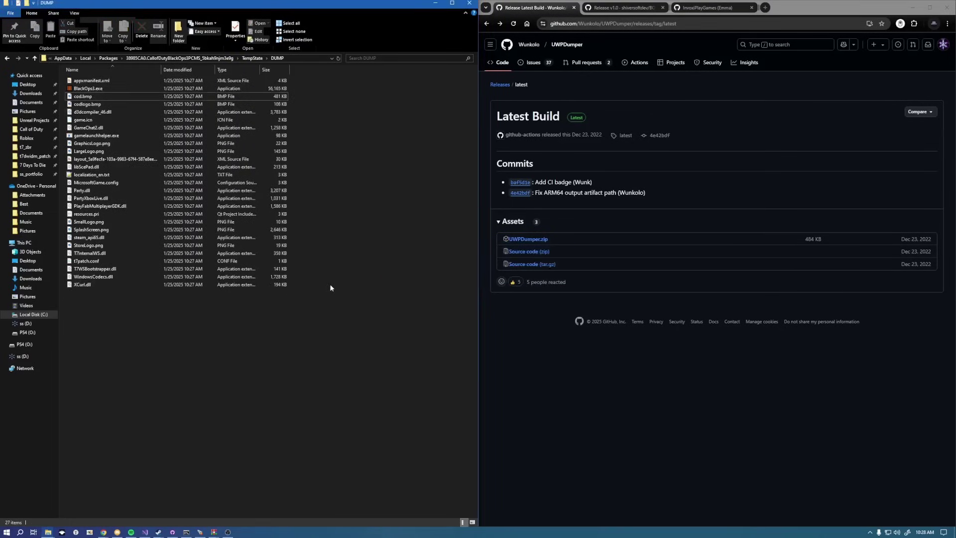
# Review the 27 remaining files and single out BlackOps3.exe.
pyautogui.moveTo(330, 284); pyautogui.dragTo(200, 81)
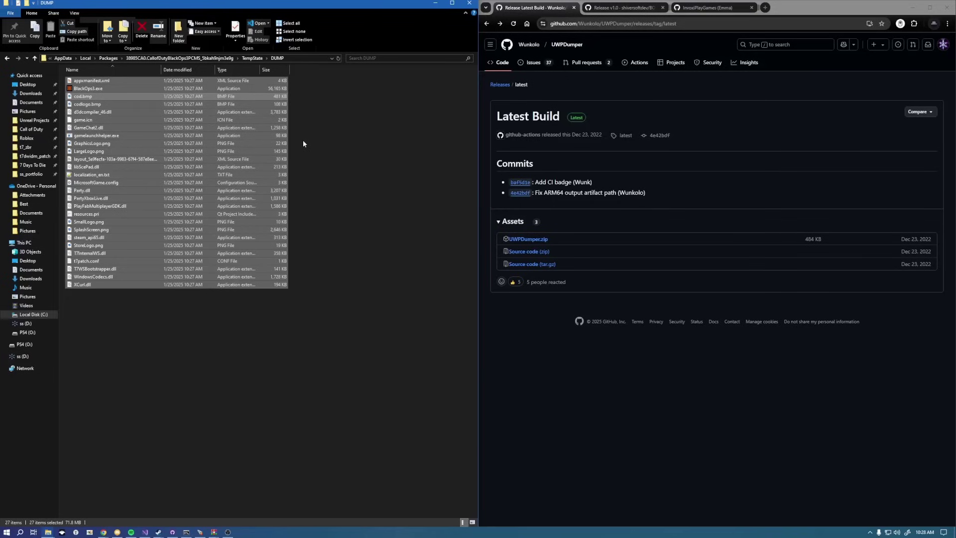
pyautogui.click(307, 225)
pyautogui.click(106, 89)
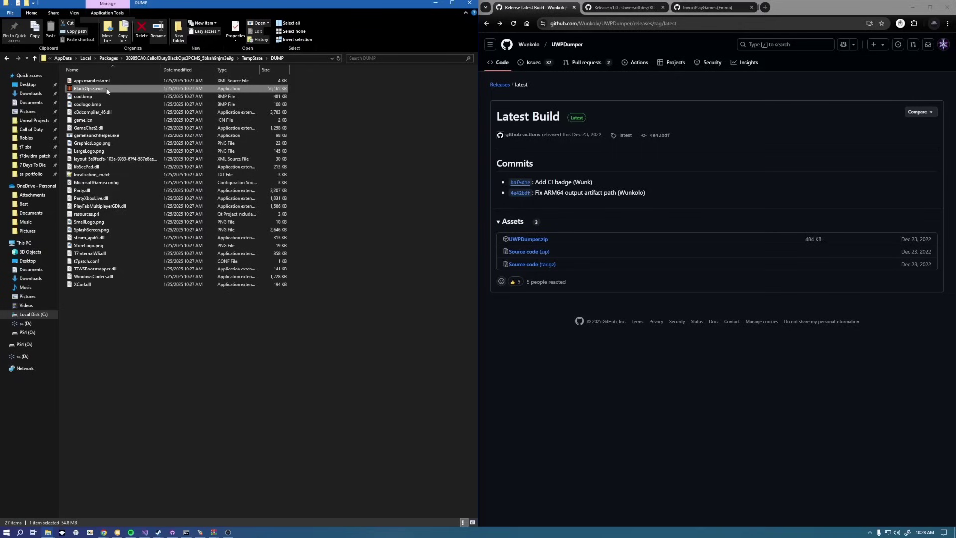
pyautogui.rightClick(97, 90)
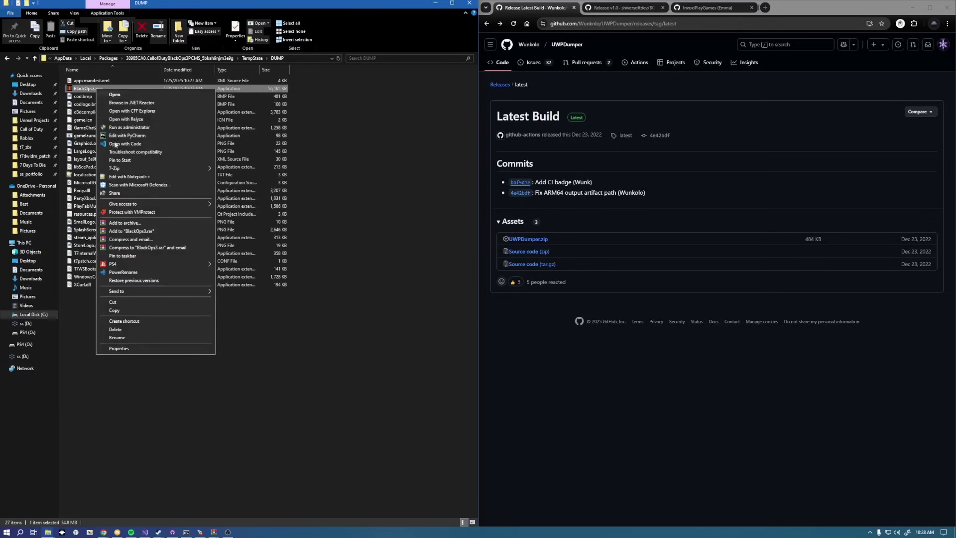
# Confirm BlackOps3.exe's digital signature is from Activision Publishing Inc.
pyautogui.click(126, 348)
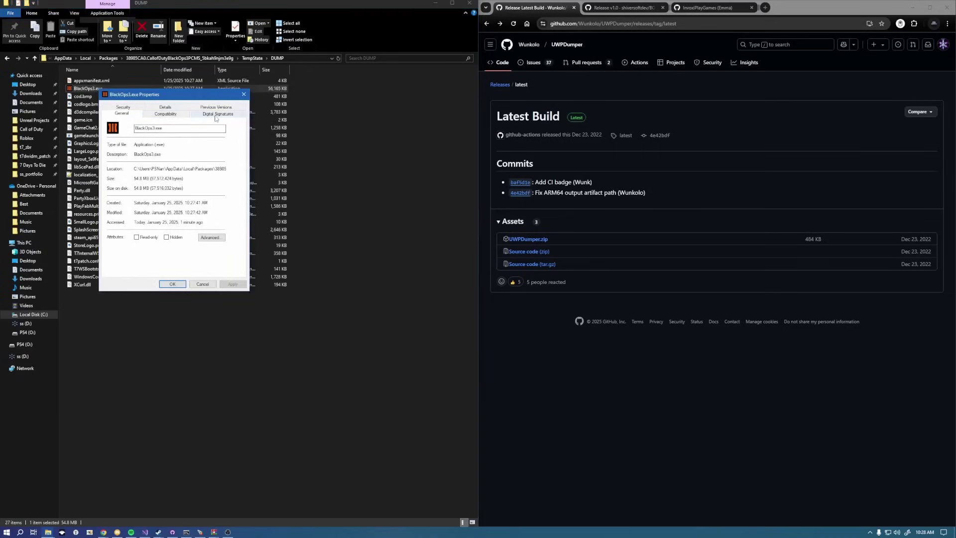
pyautogui.click(217, 115)
pyautogui.click(157, 144)
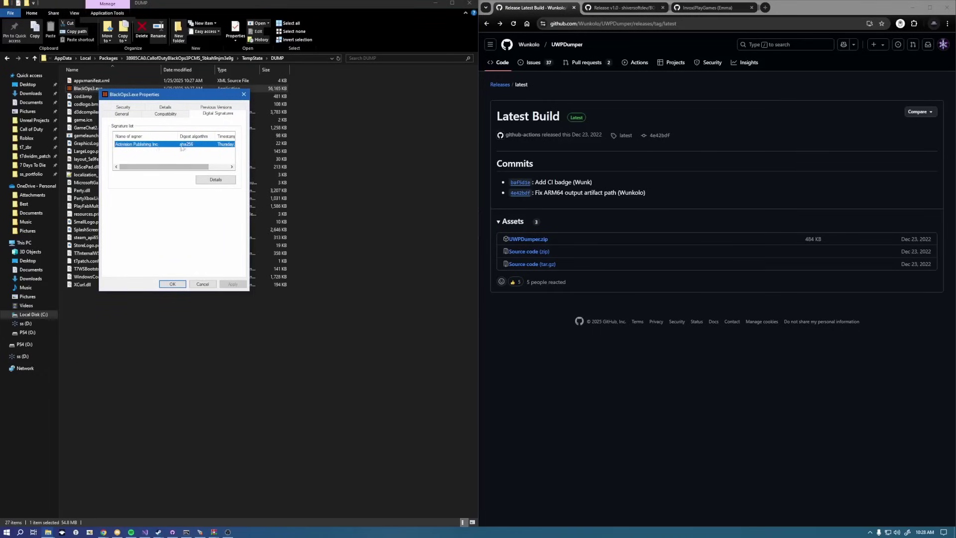
pyautogui.click(244, 95)
# Select all 27 dumped files in the DUMP folder.
pyautogui.click(94, 112)
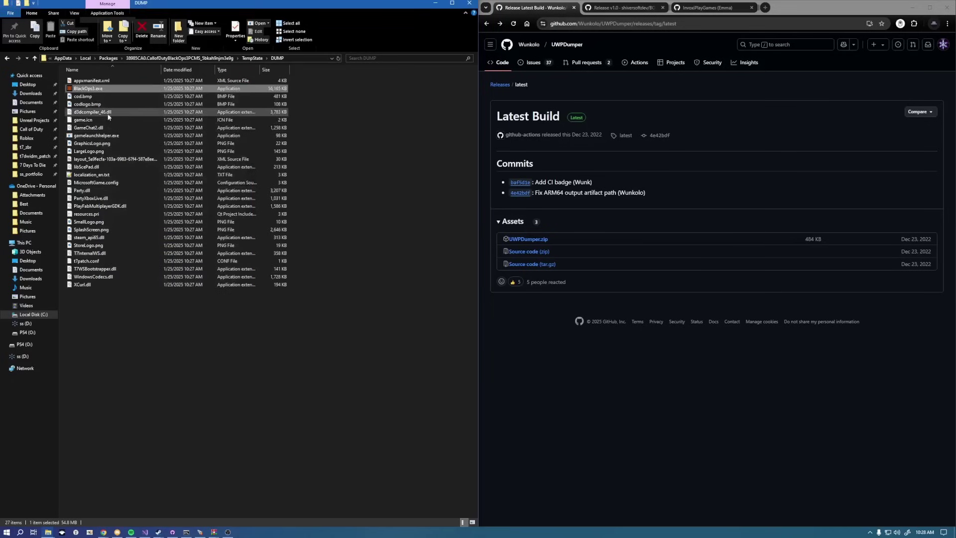
pyautogui.click(100, 128)
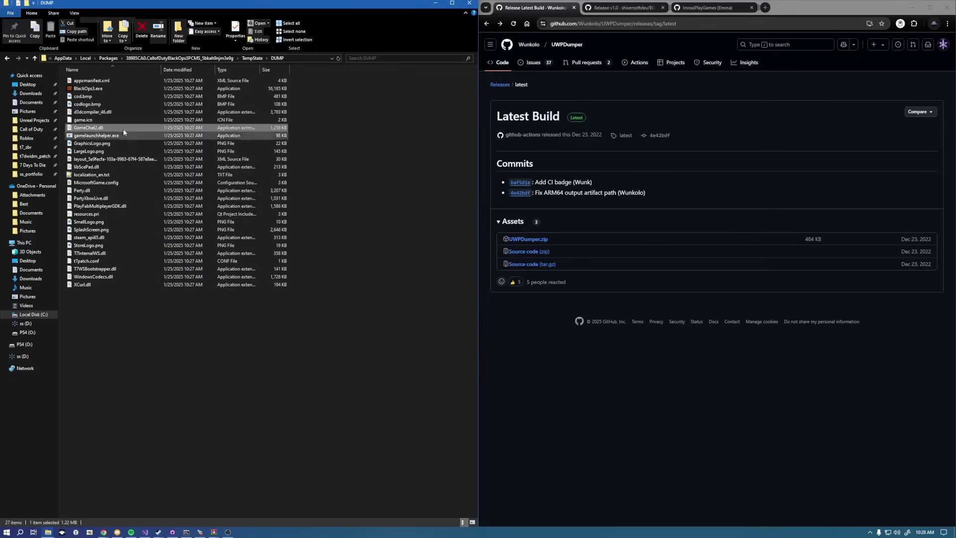
pyautogui.click(302, 315)
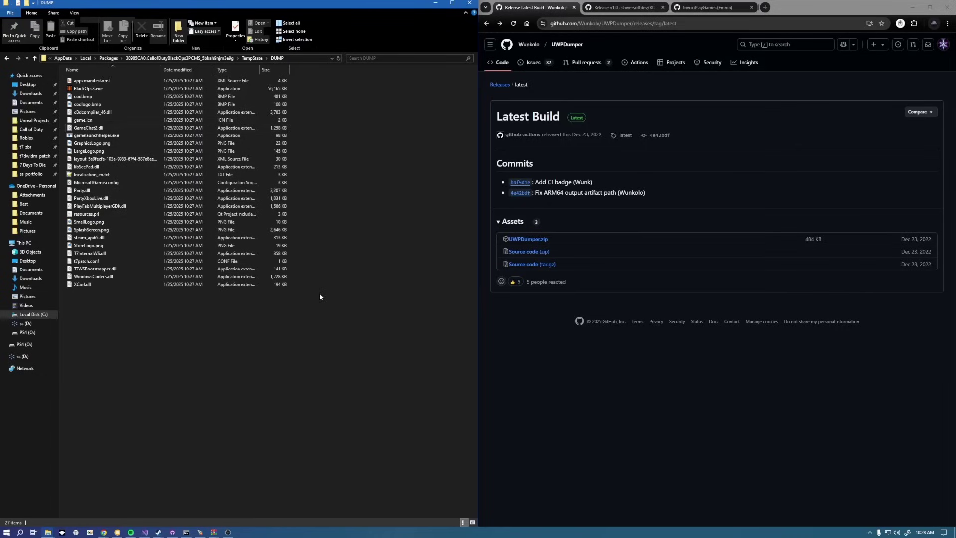
pyautogui.moveTo(372, 309); pyautogui.dragTo(100, 81)
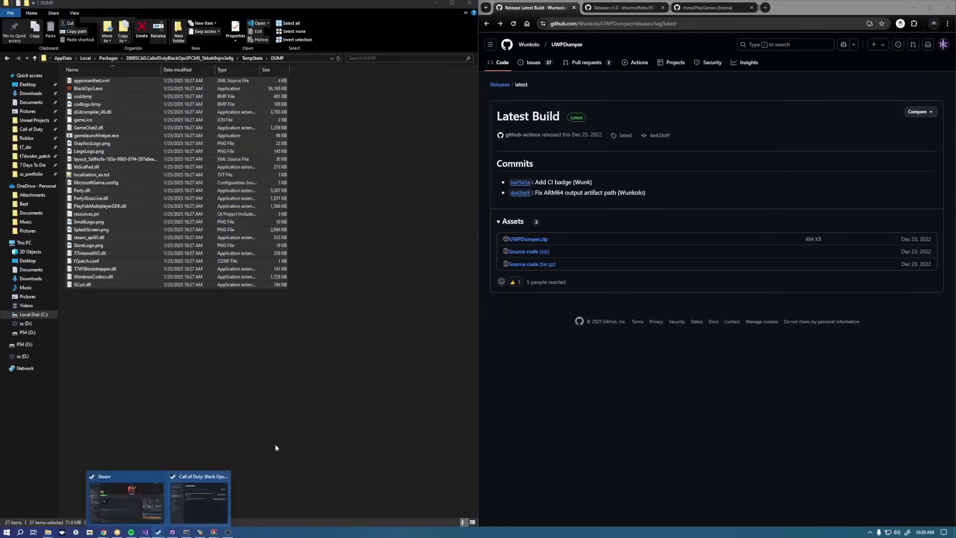
# Browse to Black Ops III's install folder via Steam's Installed Files properties, then return to DUMP.
pyautogui.click(125, 498)
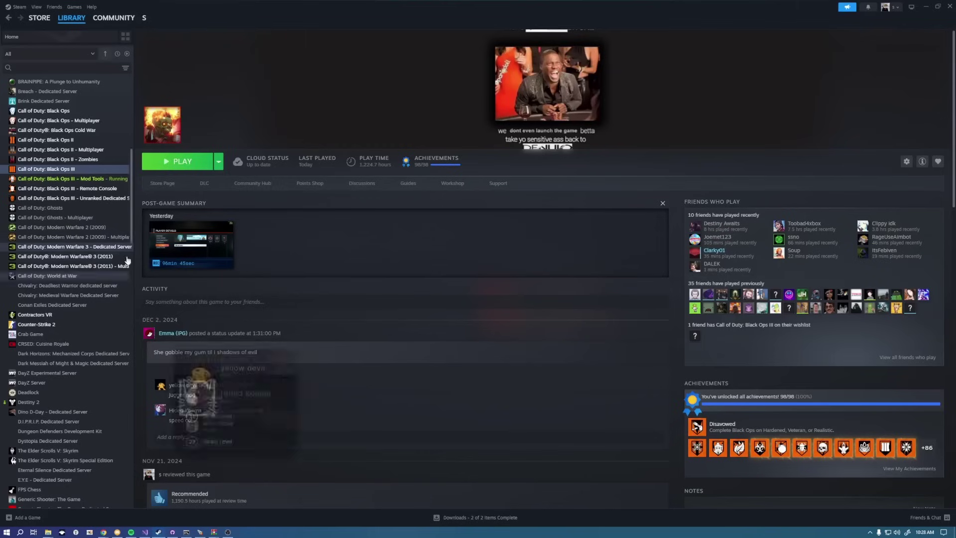
pyautogui.rightClick(52, 169)
pyautogui.click(73, 226)
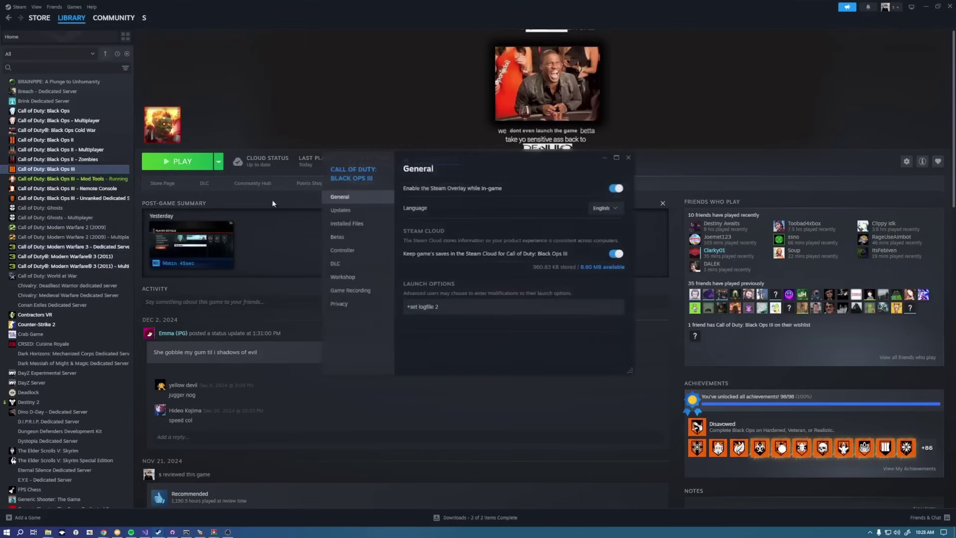
pyautogui.click(345, 224)
pyautogui.click(608, 188)
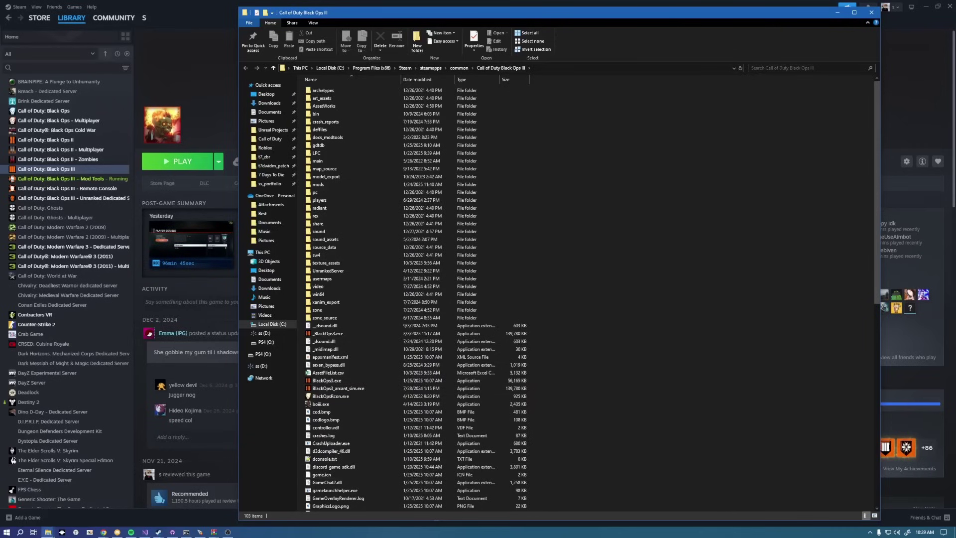
pyautogui.click(48, 532)
pyautogui.click(260, 499)
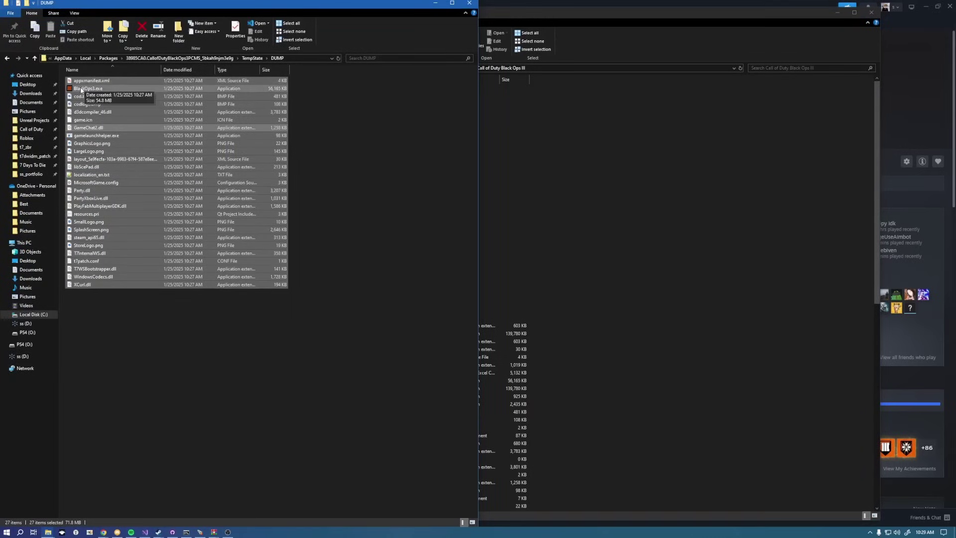
# Move the 27 dumped files into the Black Ops III folder, replacing existing files, then press PLAY in Steam.
pyautogui.moveTo(81, 89); pyautogui.dragTo(697, 230)
pyautogui.click(481, 208)
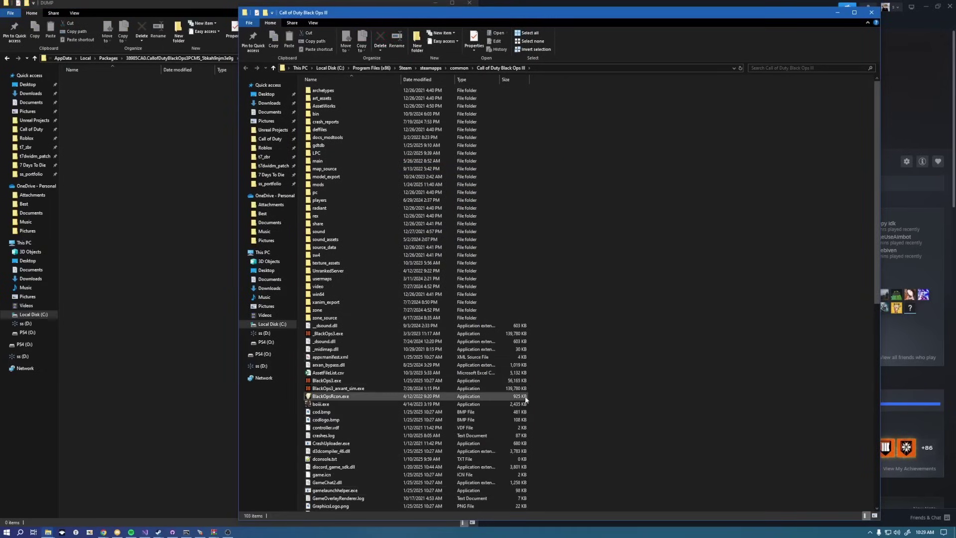
pyautogui.moveTo(160, 531)
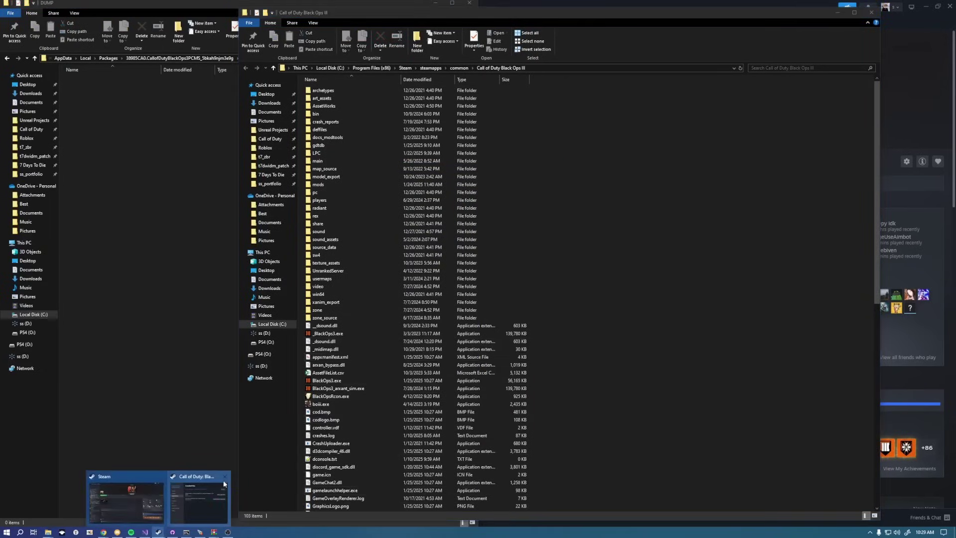
pyautogui.click(160, 493)
pyautogui.click(178, 161)
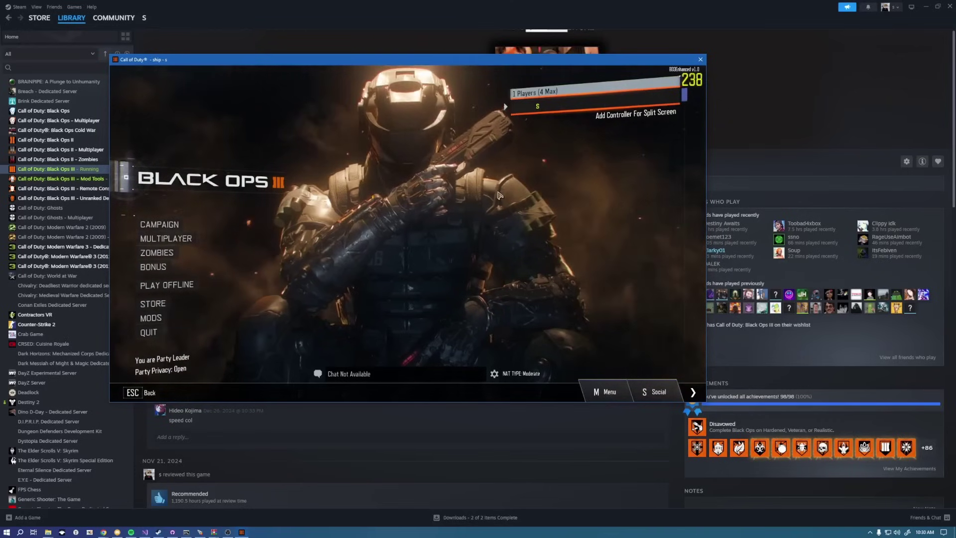
# In the Black Ops III game folder, open t7patch.conf with 'Open with Code'.
pyautogui.click(48, 532)
pyautogui.click(314, 503)
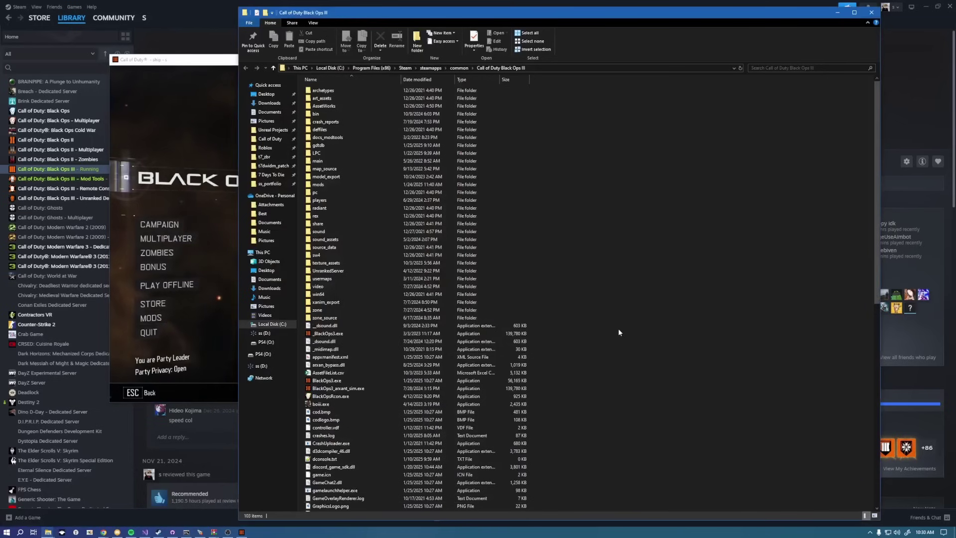
pyautogui.scroll(-15, 618, 328)
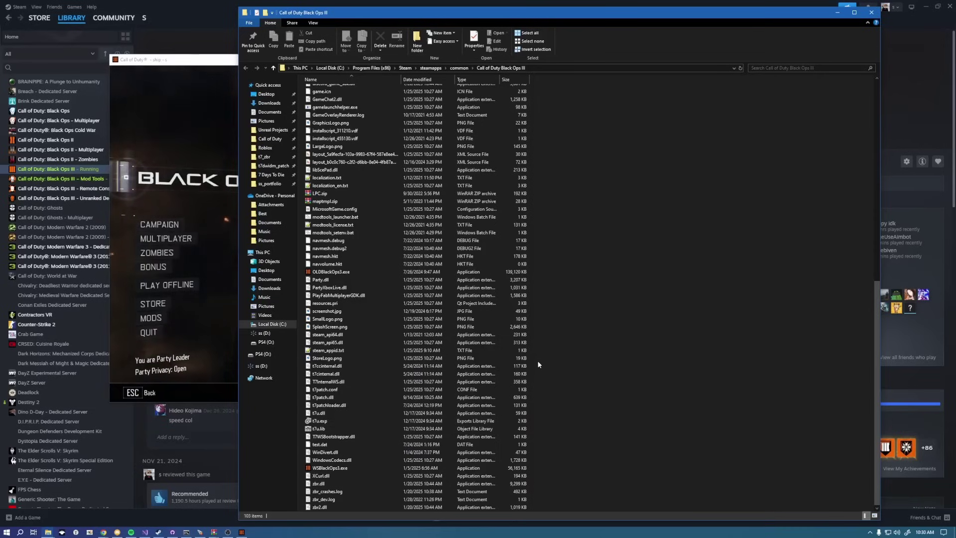
pyautogui.click(325, 391)
pyautogui.rightClick(325, 391)
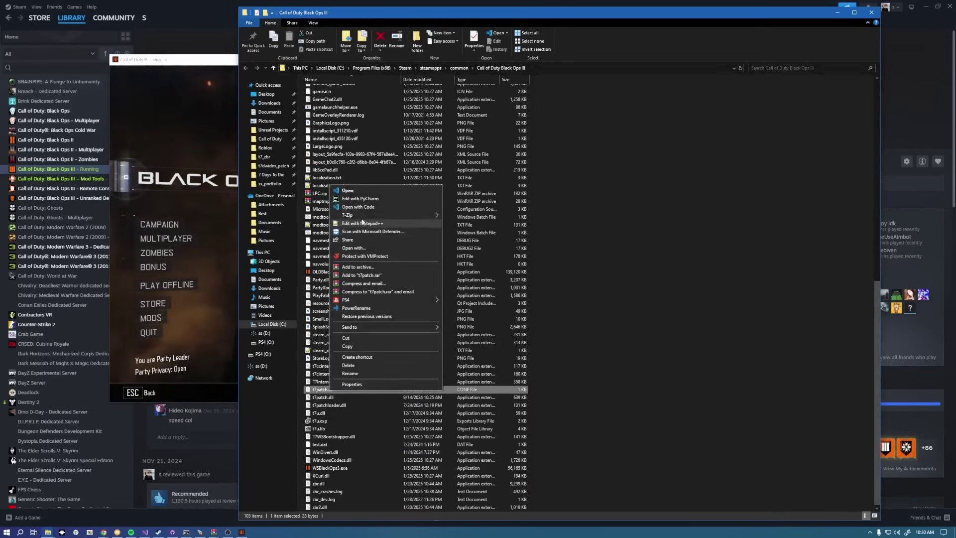
pyautogui.click(362, 209)
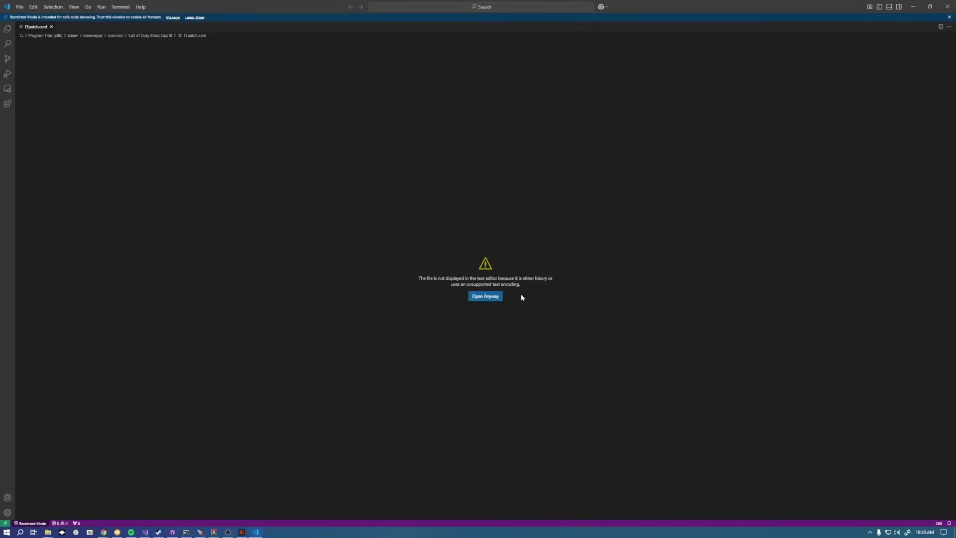
# Show t7patch.conf in the Text Editor and delete line 3, the networkpassword setting.
pyautogui.click(486, 296)
pyautogui.click(449, 23)
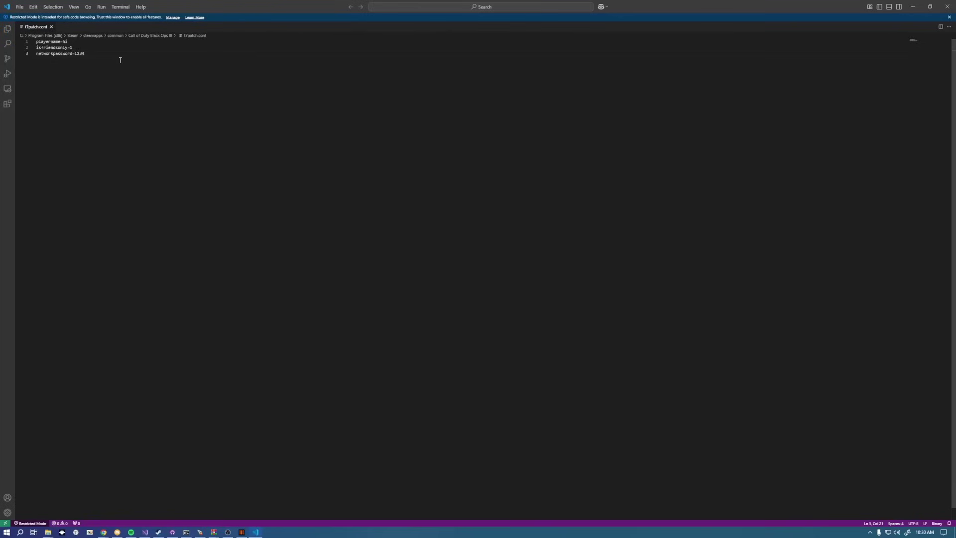
pyautogui.click(23, 52)
pyautogui.press('BackSpace')
pyautogui.press('BackSpace')
# Close VS Code, enter Zombies in the game, and join the public Shadows of Evil lobby.
pyautogui.click(948, 6)
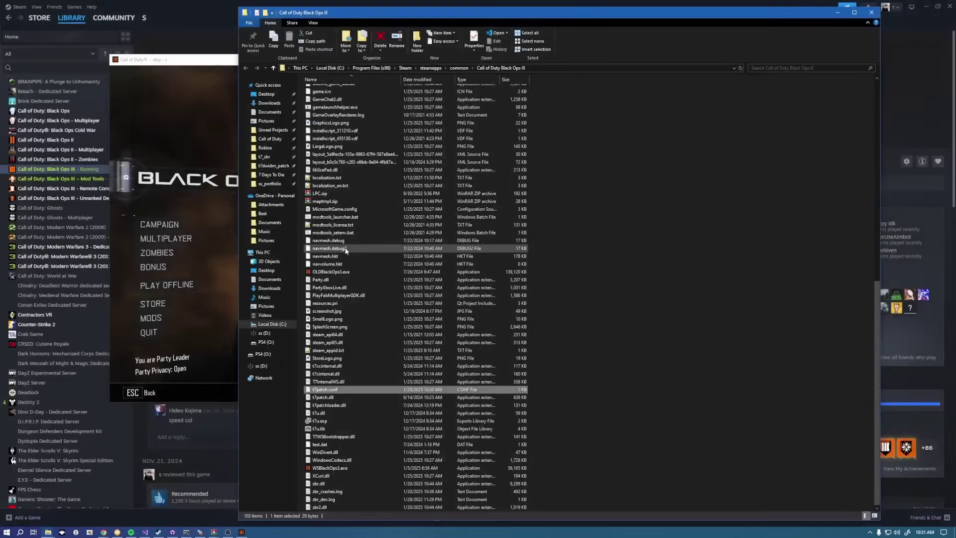
pyautogui.click(175, 165)
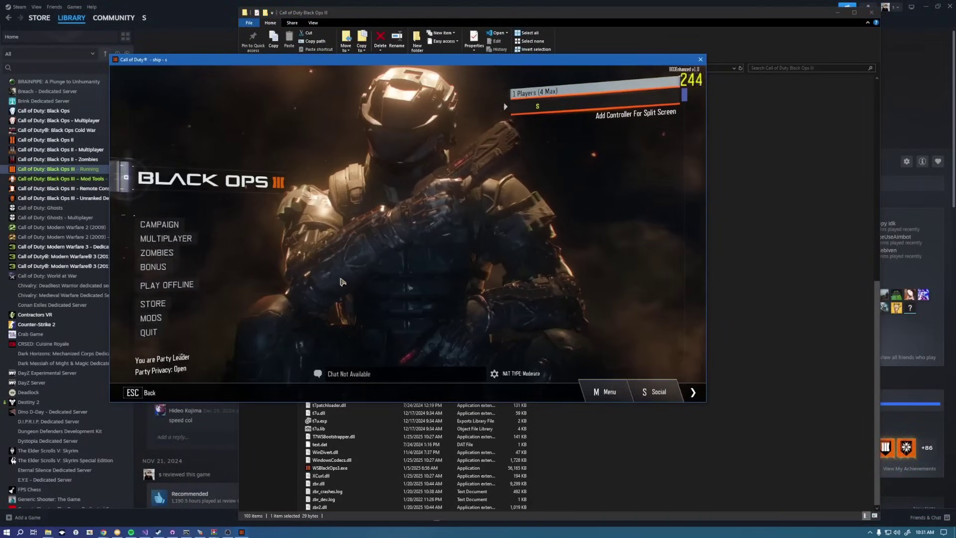
pyautogui.click(158, 259)
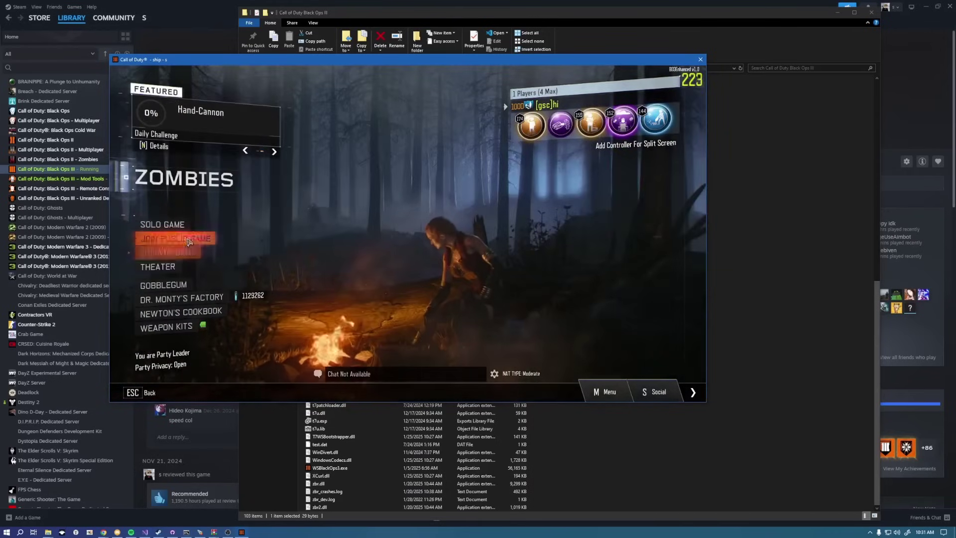
pyautogui.click(165, 235)
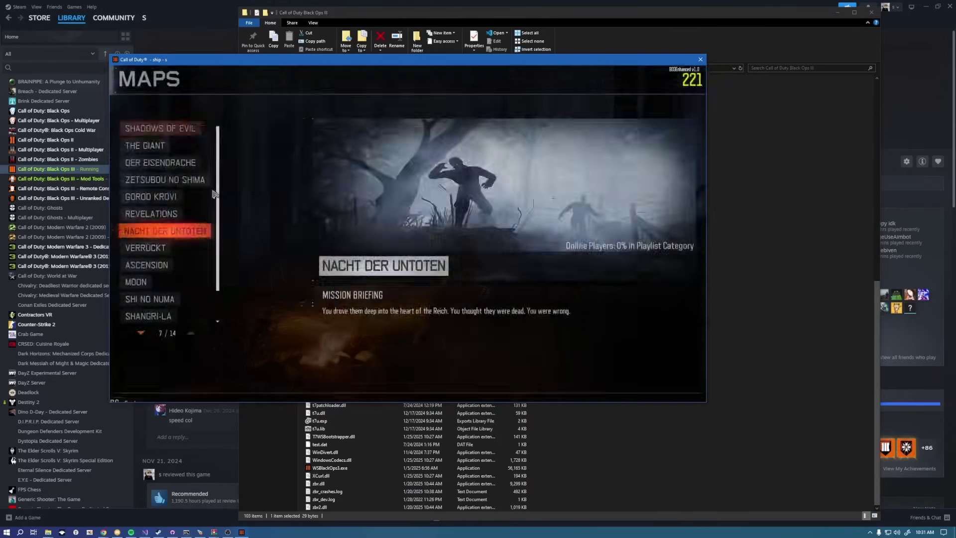
pyautogui.click(185, 135)
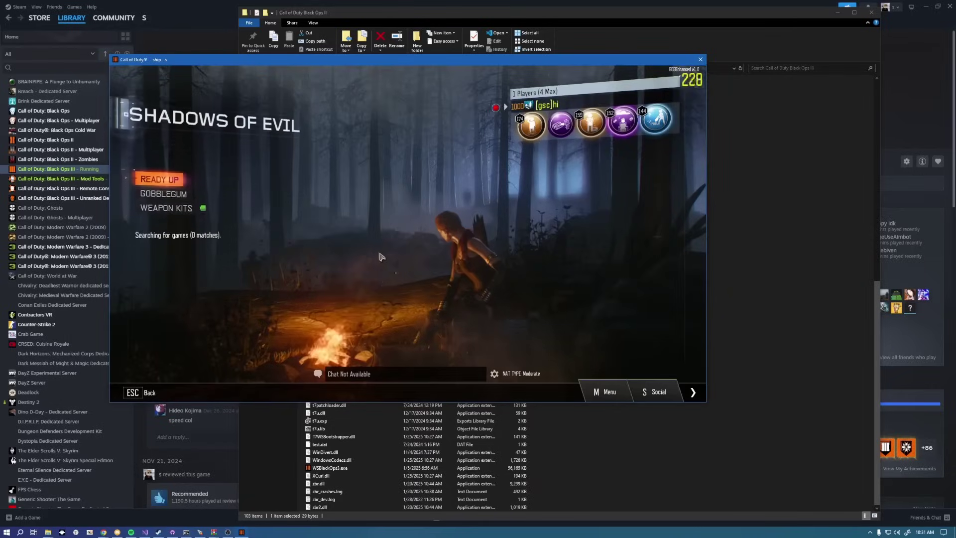
# Leave the Shadows of Evil lobby and open the Zombies Private Game setup.
pyautogui.press('Escape')
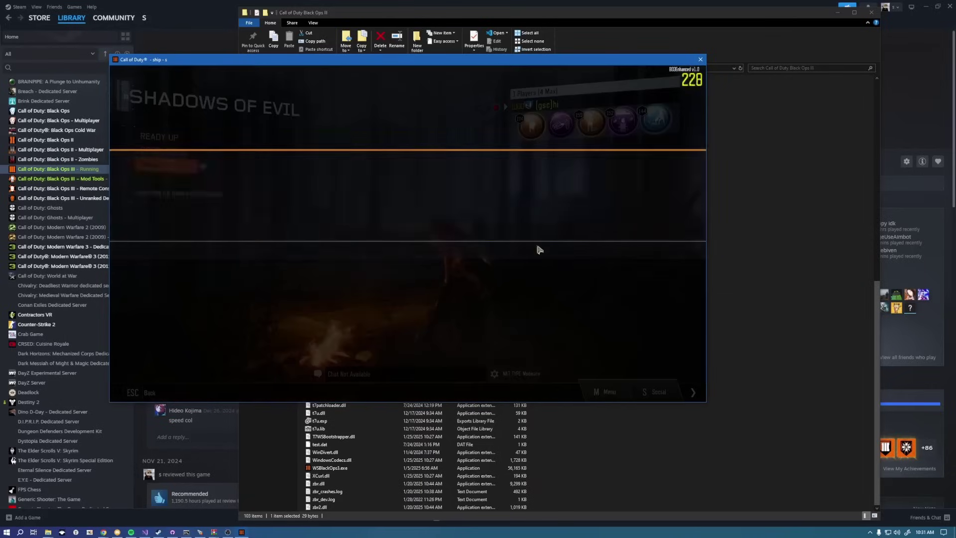
pyautogui.press('Escape')
pyautogui.press('Escape')
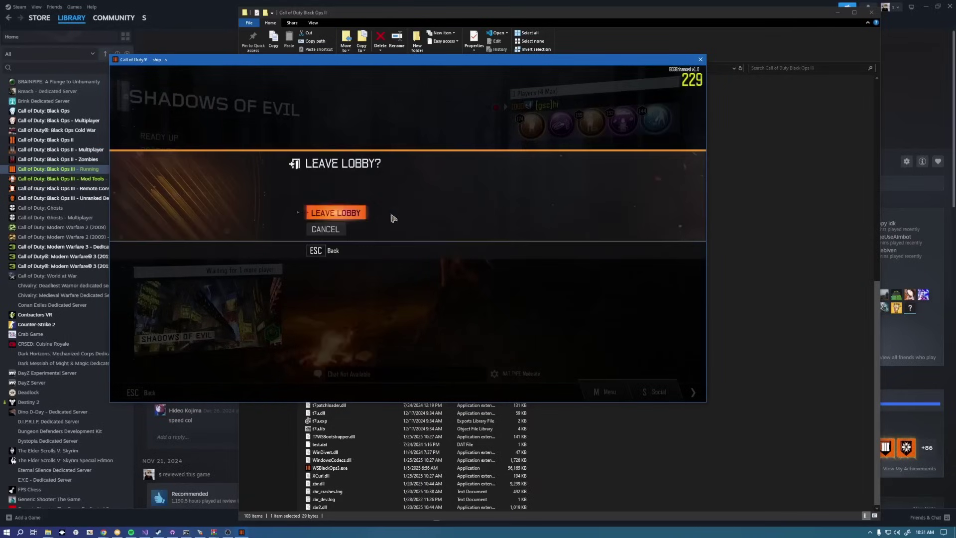
pyautogui.press('Return')
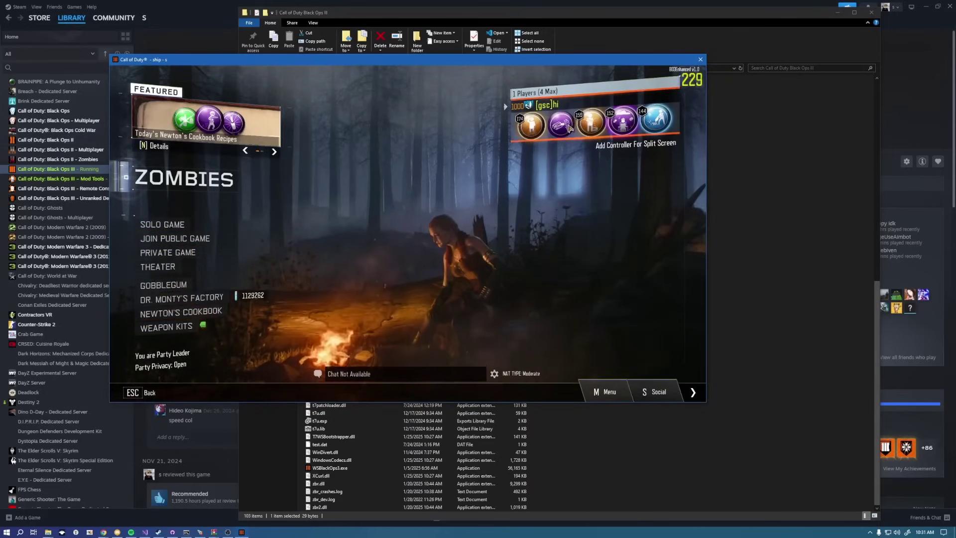
pyautogui.click(607, 394)
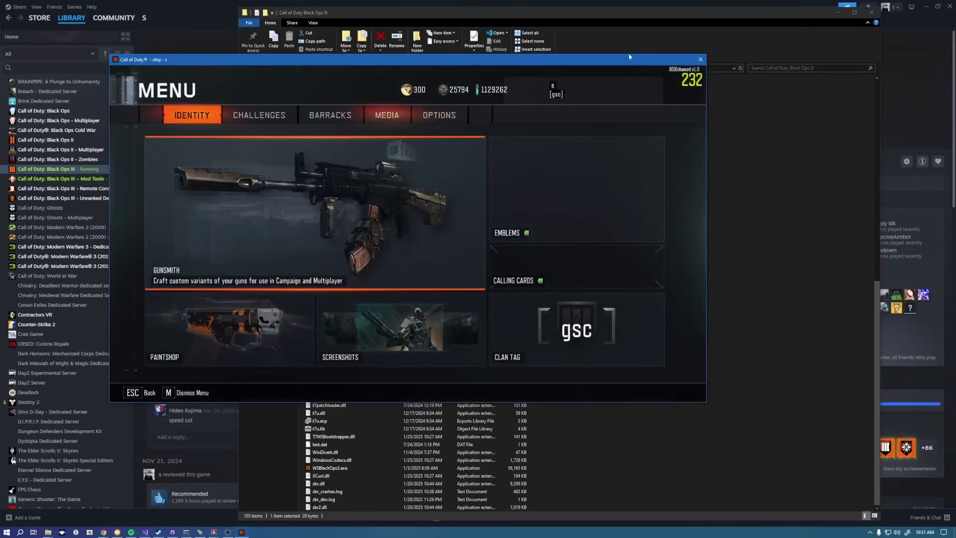
pyautogui.press('Escape')
pyautogui.click(135, 254)
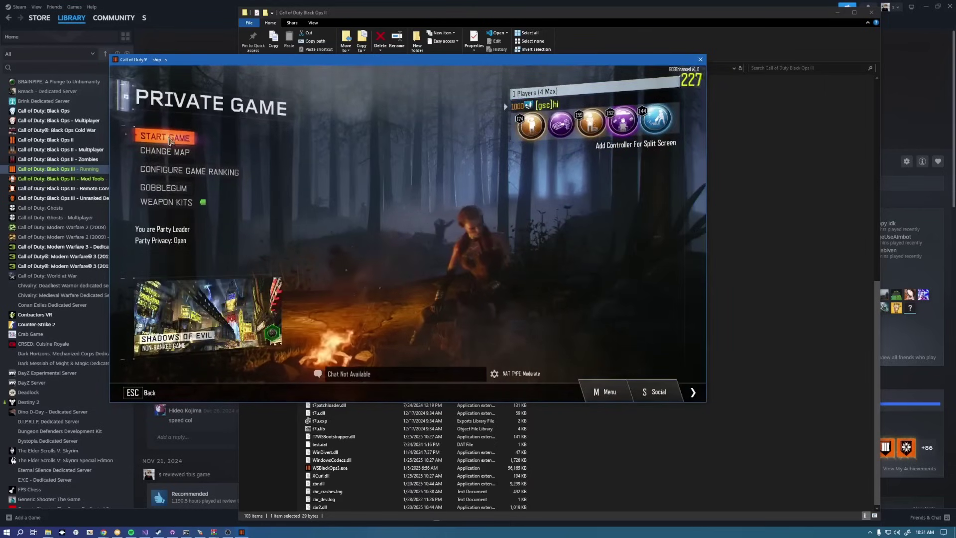
# Change the private game's map to Origins and start the match.
pyautogui.click(167, 151)
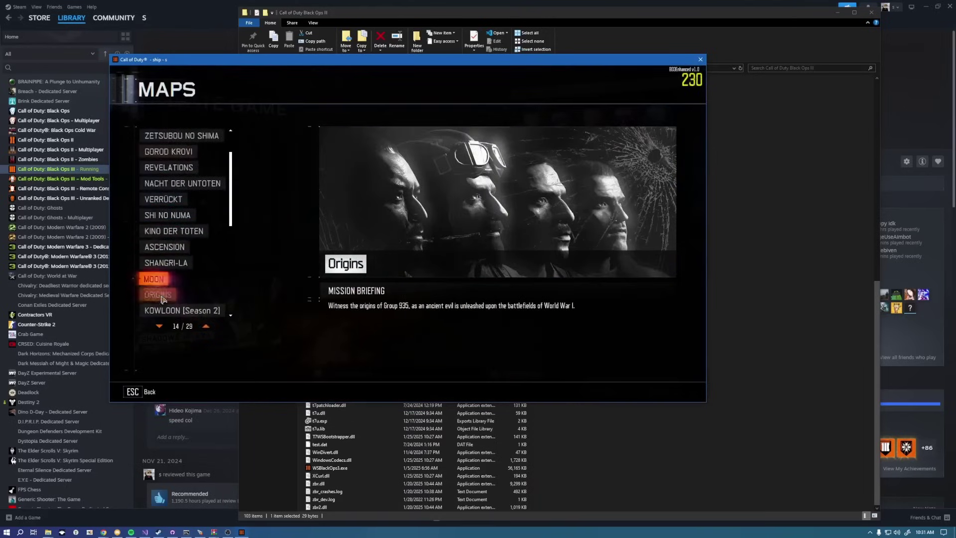
pyautogui.click(149, 279)
pyautogui.click(190, 141)
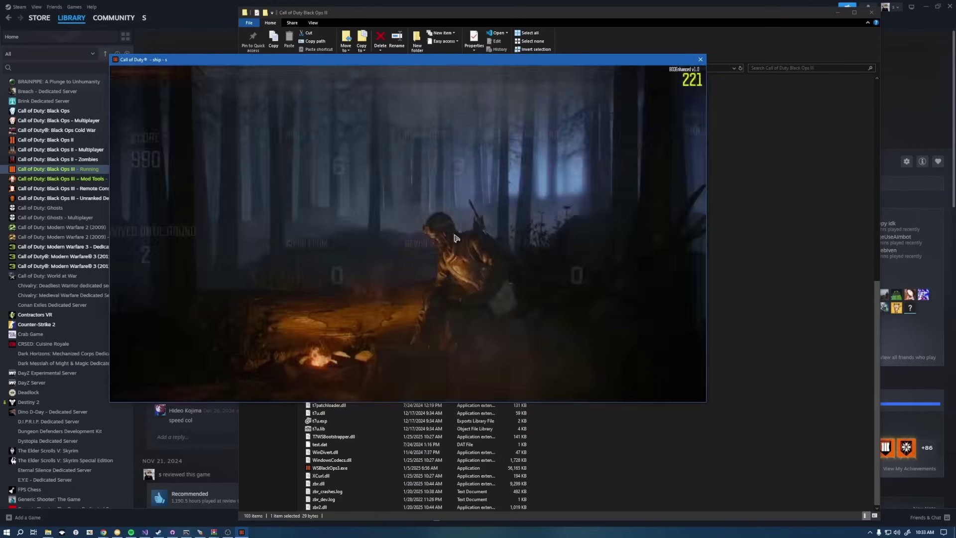
# Dismiss the after-action report and confirm leaving the private lobby.
pyautogui.press('Return')
pyautogui.press('Escape')
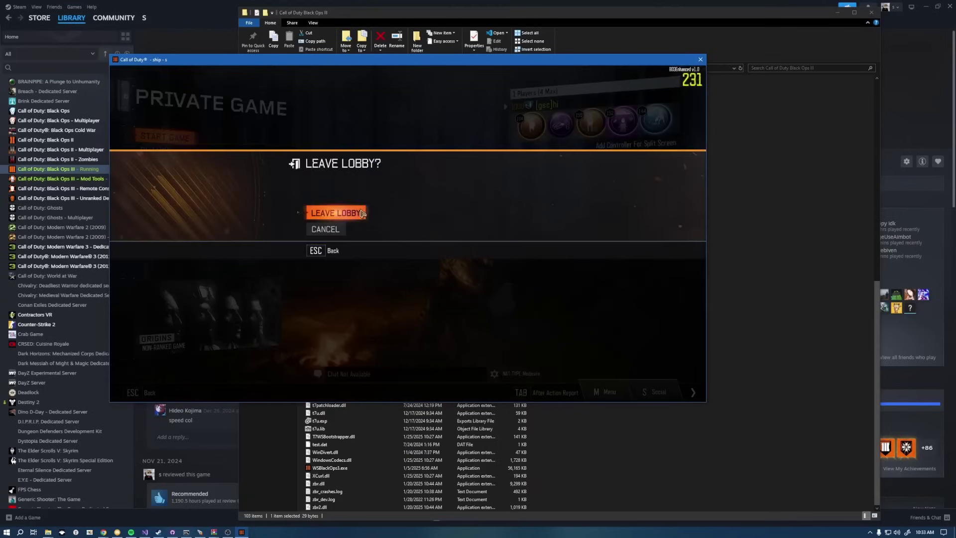
pyautogui.click(356, 214)
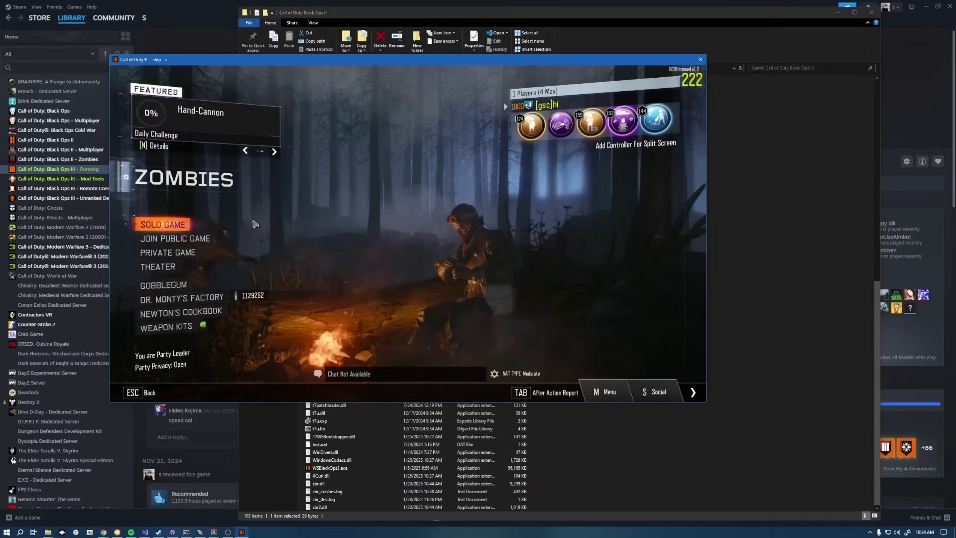
# Back out to the Black Ops III main menu, then open and close the Social screen.
pyautogui.press('Escape')
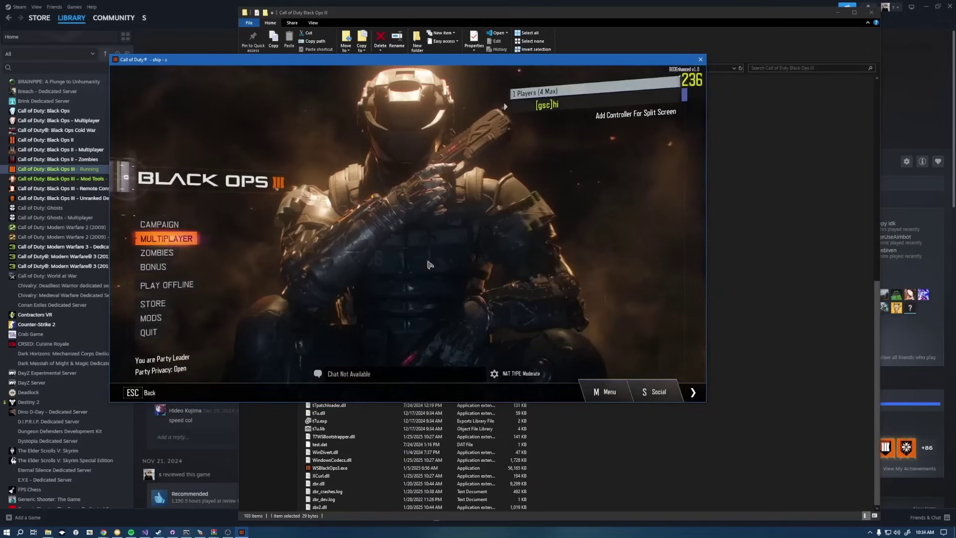
pyautogui.click(660, 387)
pyautogui.press('Escape')
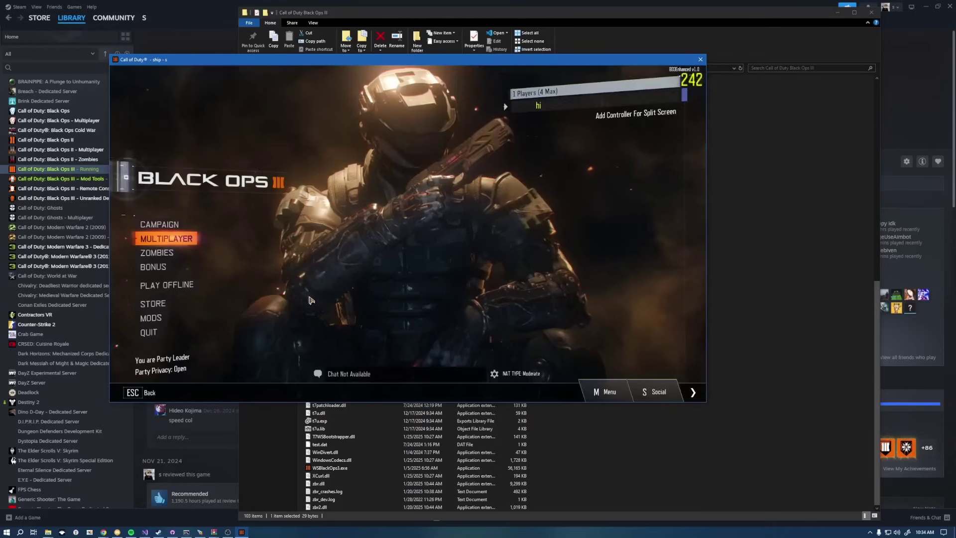